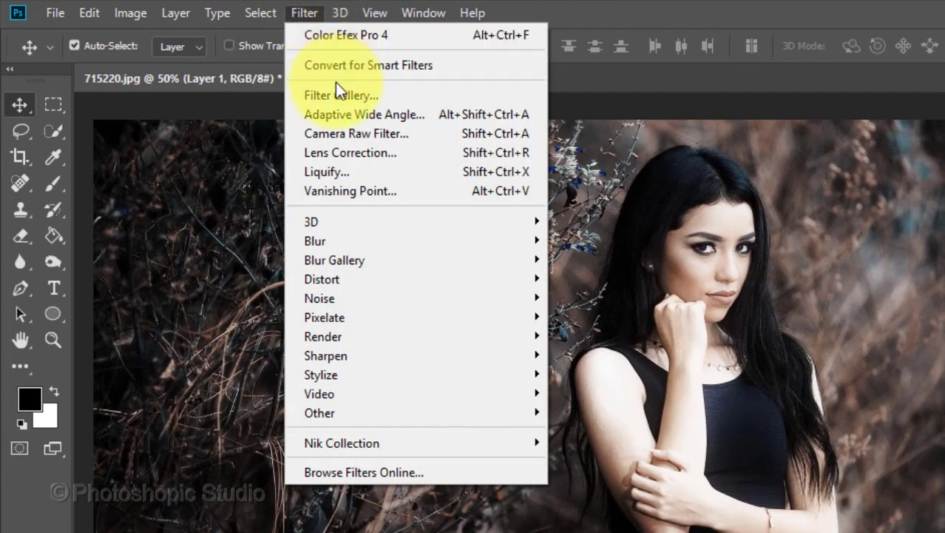
In the Camera Raw Filter, set Temperature -12, Exposure +0.30, Contrast +11, Highlights -19, Shadows +60, Whites +30, Blacks +26, Vibrance +55 and Saturation +14
left_click(406, 136)
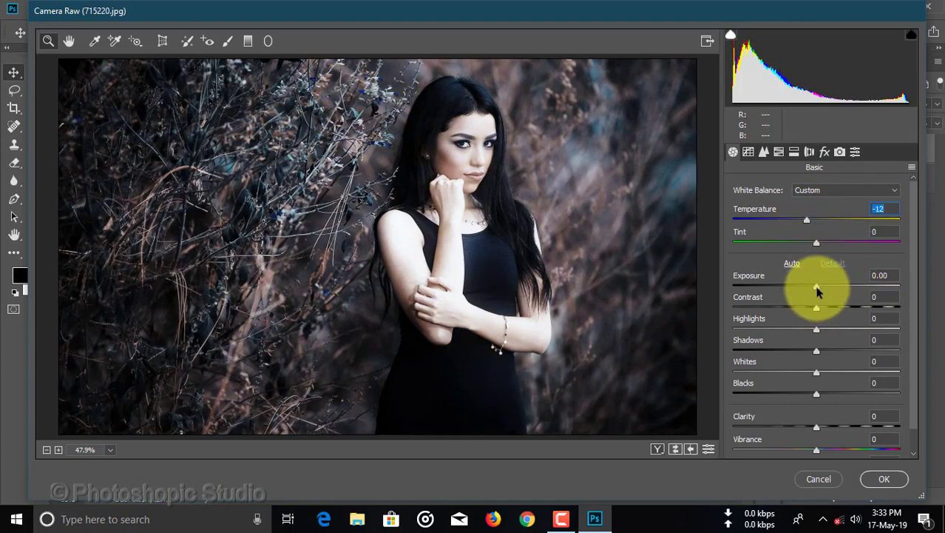
left_click_drag(817, 287, 826, 310)
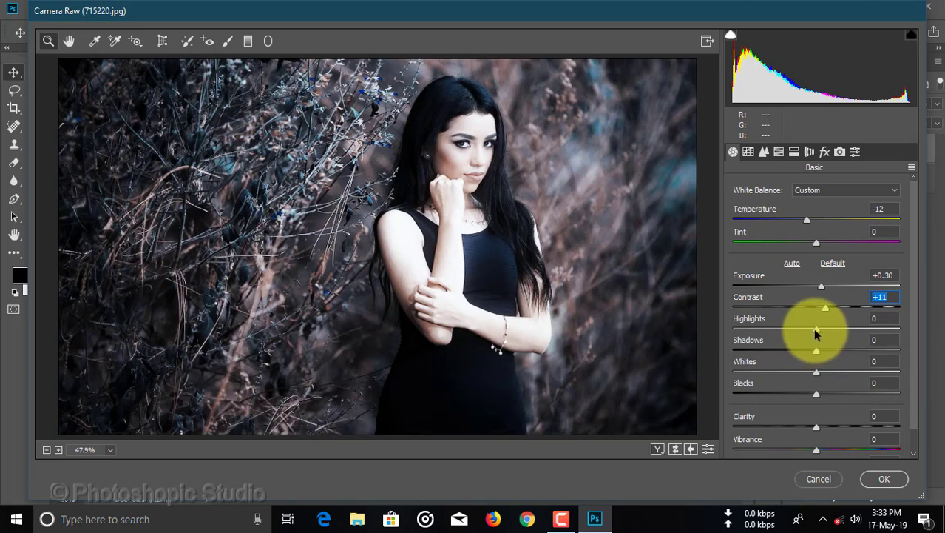
left_click_drag(816, 330, 865, 352)
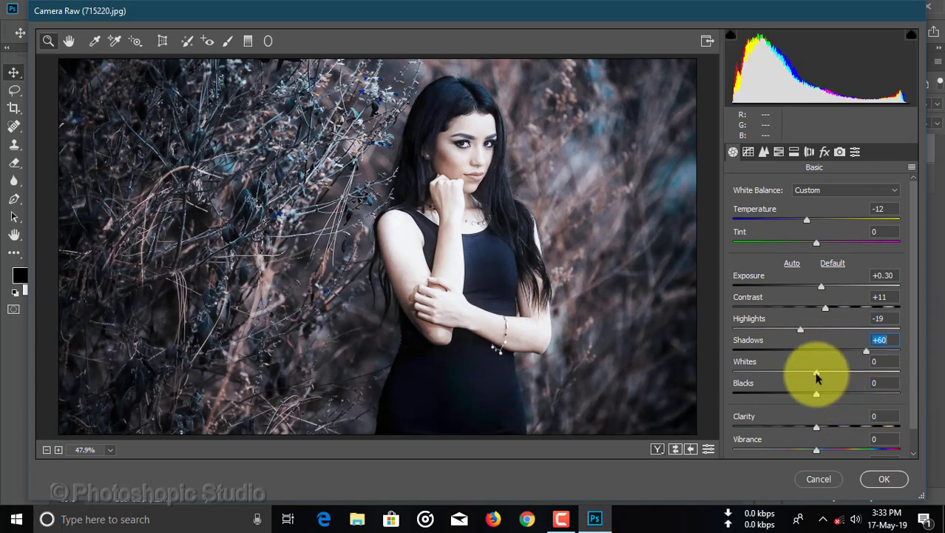
left_click_drag(816, 373, 829, 448)
scroll(820, 421, "down", 2)
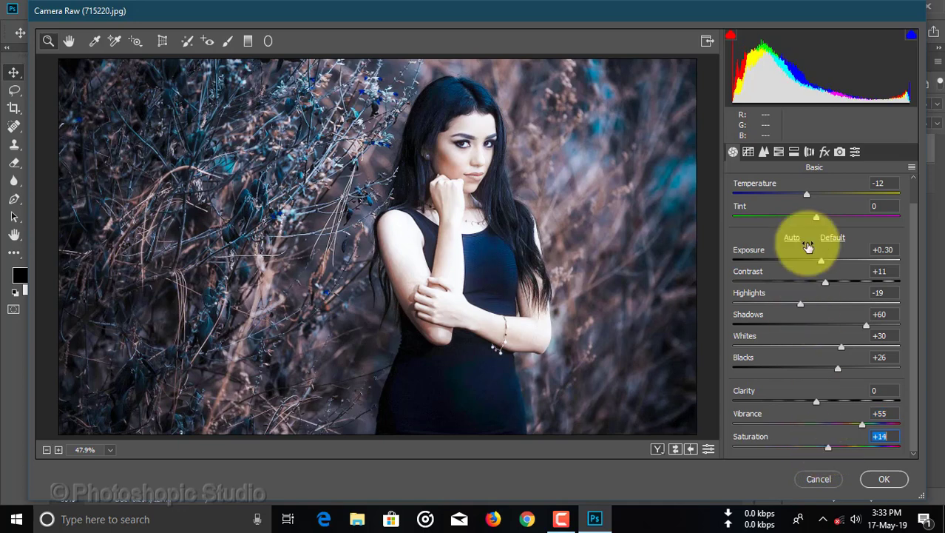
In the HSL adjustments, set the Blues to Hue -15, Saturation +23 and Luminance -30
left_click(778, 152)
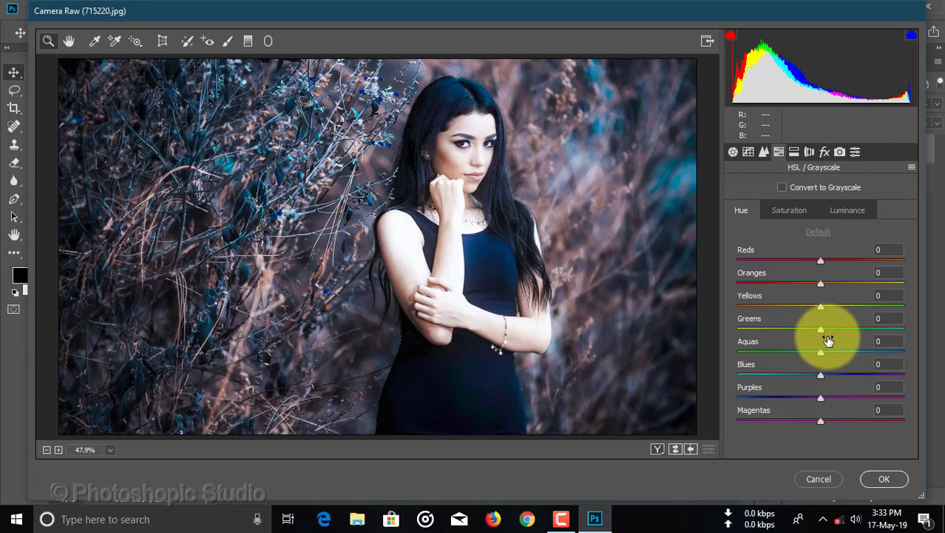
left_click_drag(820, 377, 841, 379)
left_click(790, 210)
left_click(845, 210)
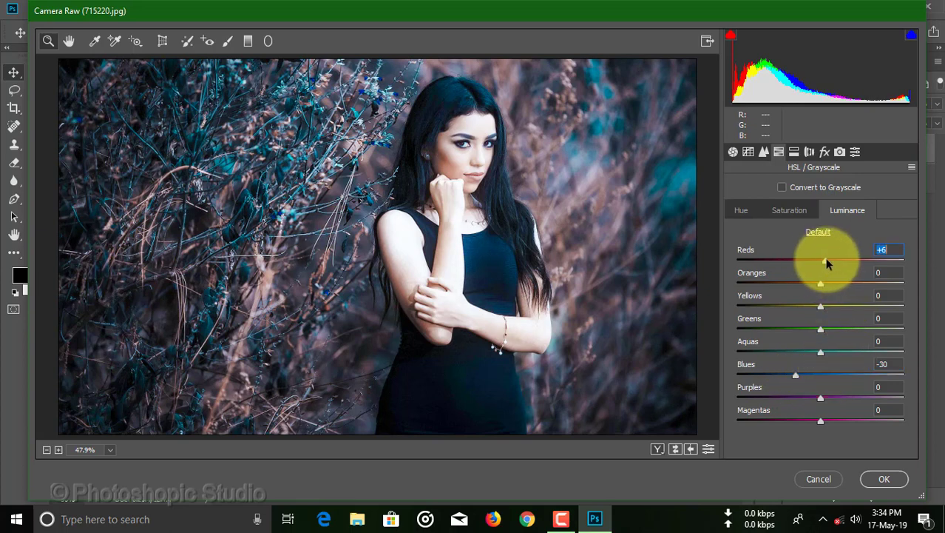
Set the Reds to Luminance +33, Saturation +41 and Hue +26 in the HSL adjustments
mouse_move(826, 259)
left_mouse_down()
mouse_move(848, 259)
mouse_move(838, 260)
left_mouse_up()
left_click(805, 210)
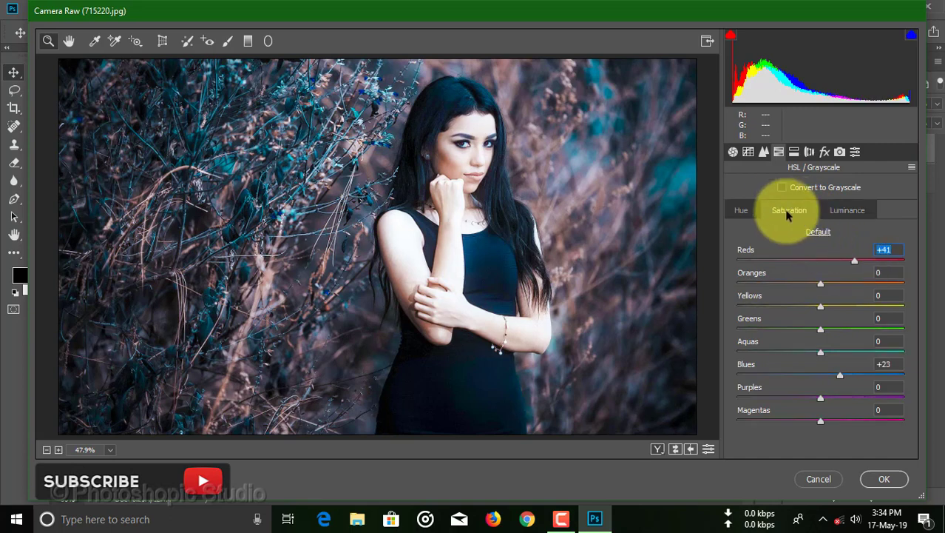
left_click(742, 210)
left_click_drag(821, 261, 844, 259)
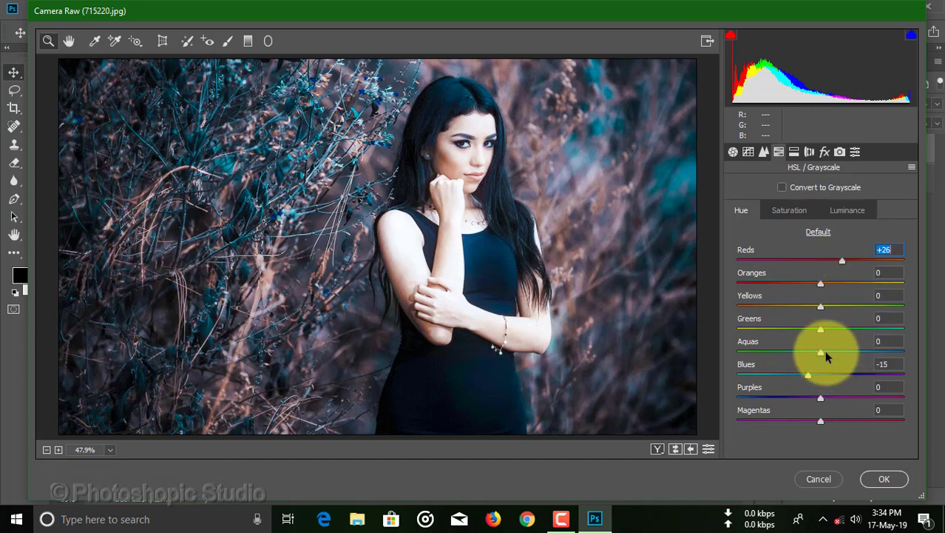
Set the Aquas to Hue +27, Saturation +25 and Luminance -73 in the HSL adjustments
left_click_drag(821, 353, 842, 353)
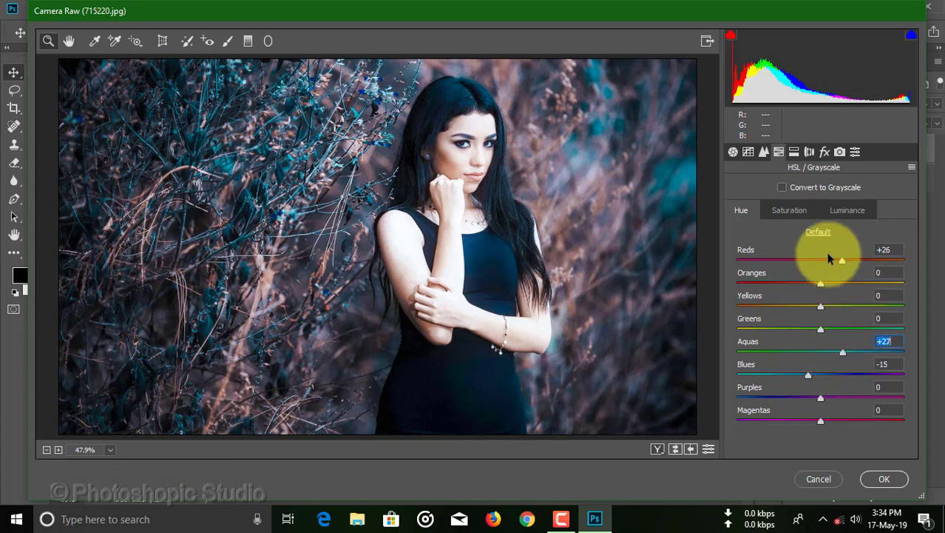
left_click(788, 210)
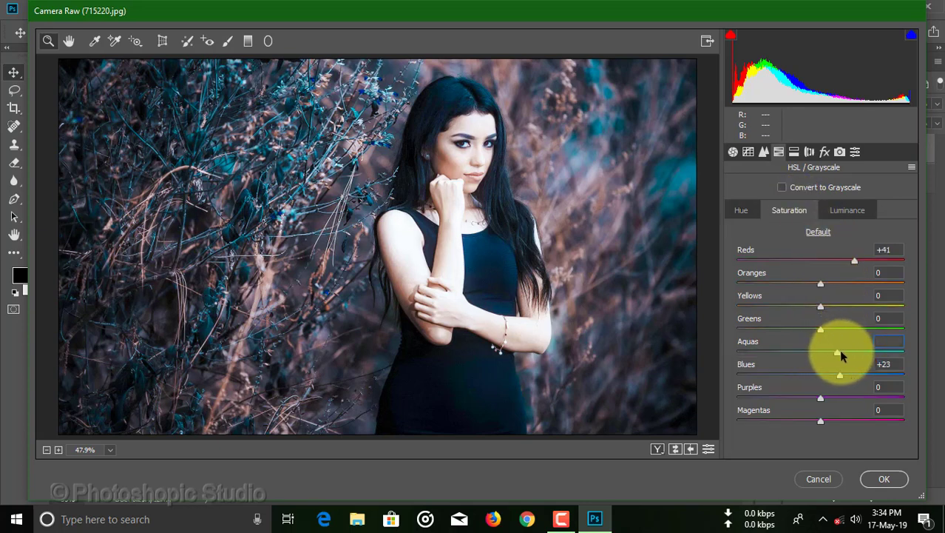
left_click(848, 210)
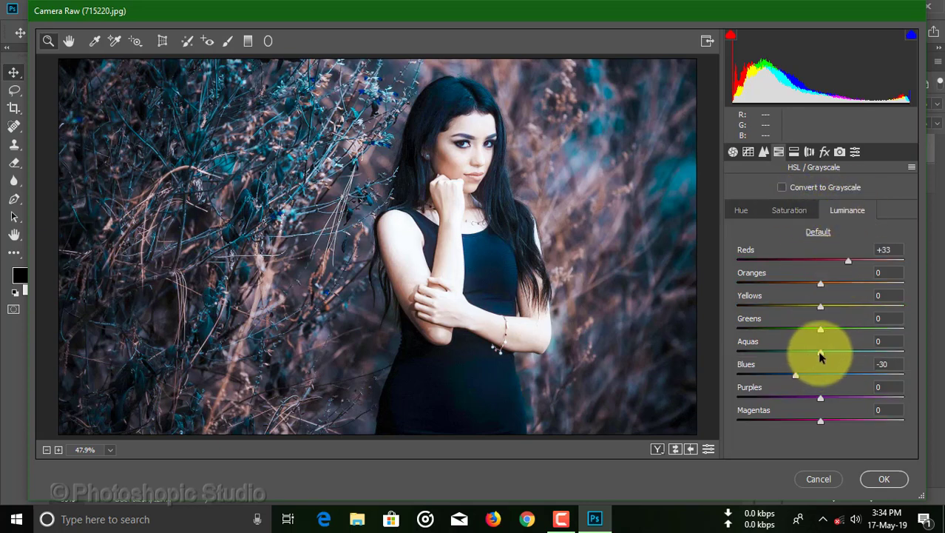
mouse_move(780, 356)
left_mouse_down()
mouse_move(743, 359)
mouse_move(786, 359)
left_mouse_up()
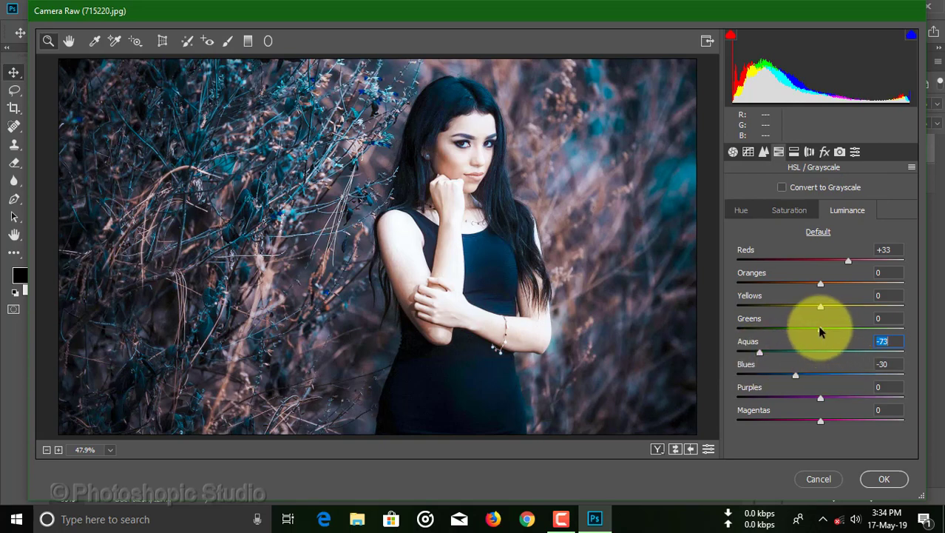
Adjust the Greens' luminance and saturation, and set their hue to +28 in the HSL adjustments
mouse_move(820, 332)
left_mouse_down()
mouse_move(850, 332)
mouse_move(820, 331)
left_mouse_up()
left_click(795, 213)
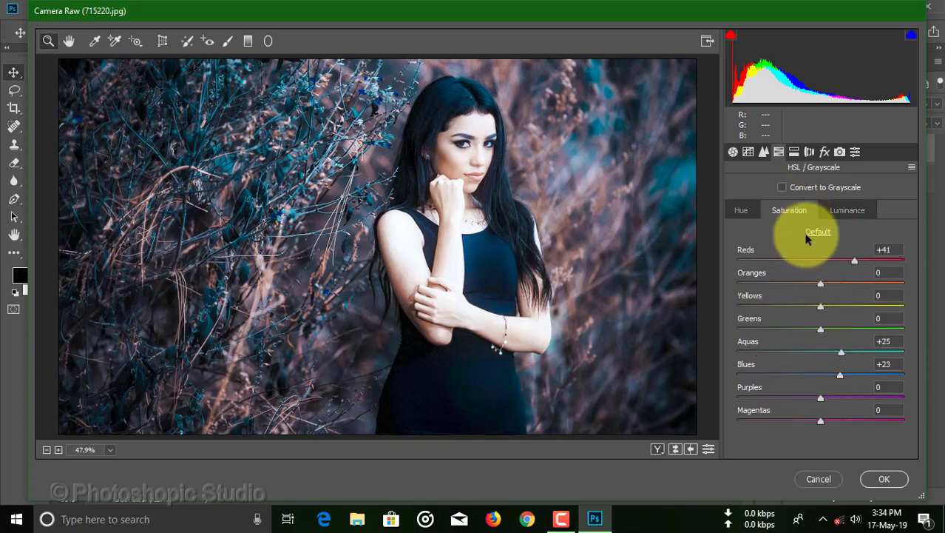
left_click(820, 330)
left_click(741, 210)
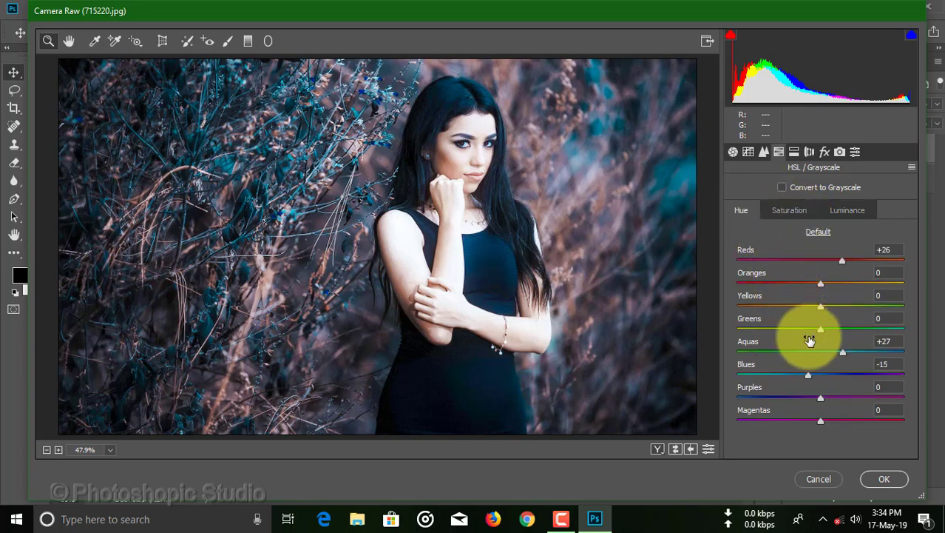
left_click_drag(820, 331, 842, 334)
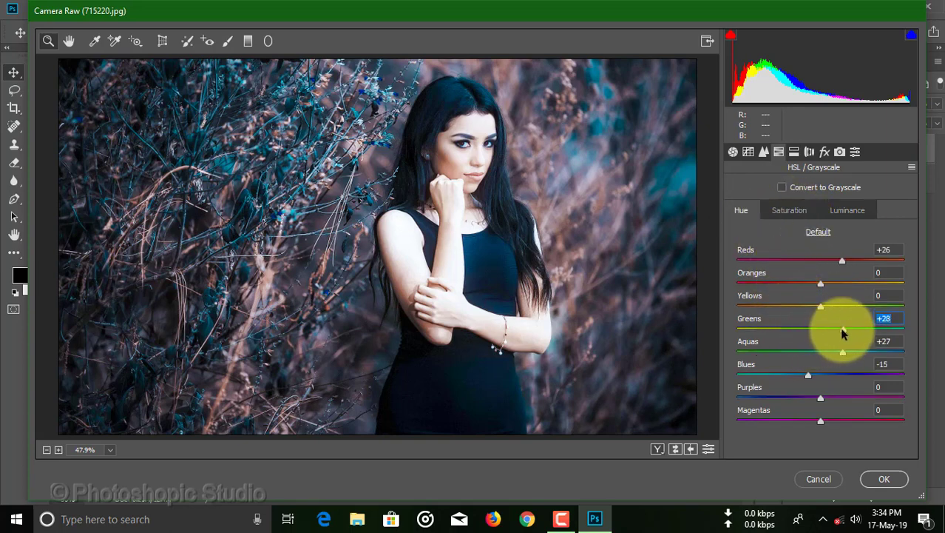
Set the Split Toning hue to 203 for highlights and 257 for shadows, apply the filter, and compare Layer 1 with the original
left_click(794, 152)
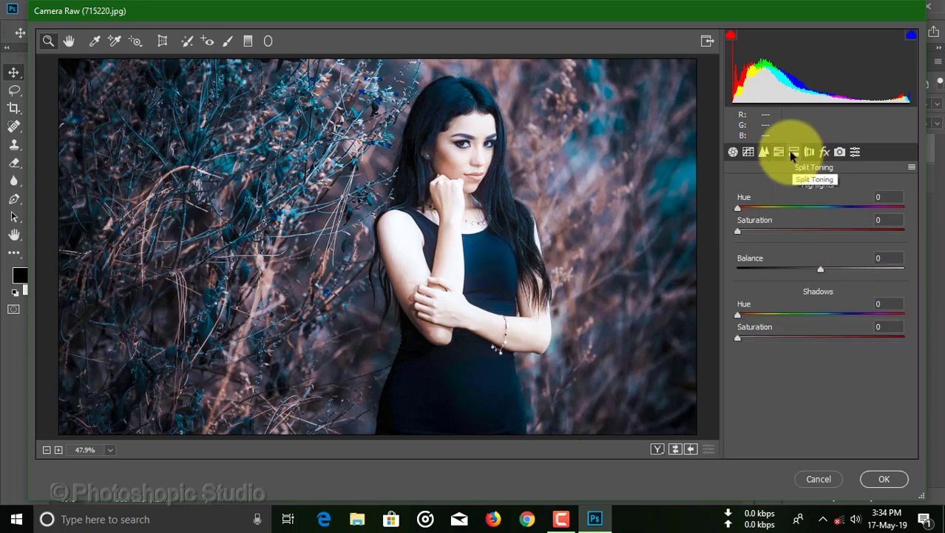
left_click_drag(736, 207, 832, 213)
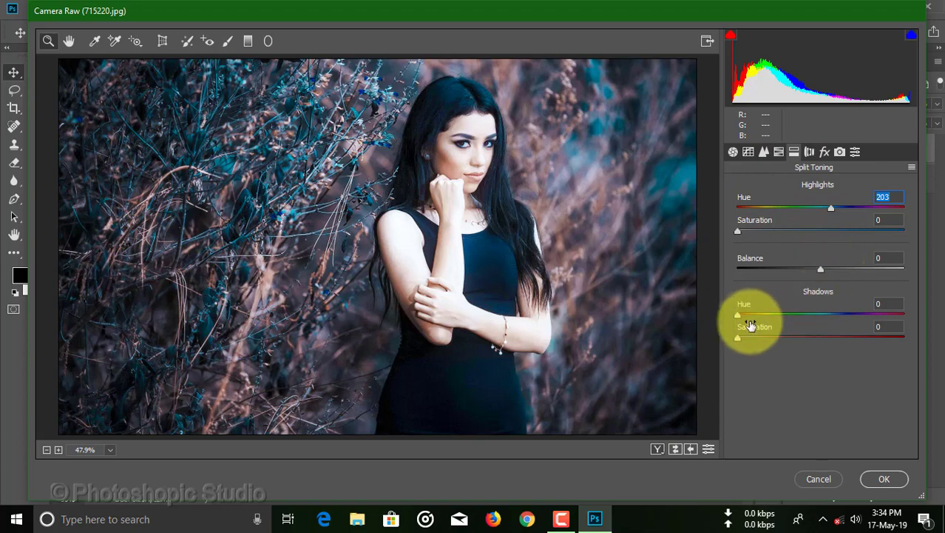
left_click_drag(737, 316, 856, 314)
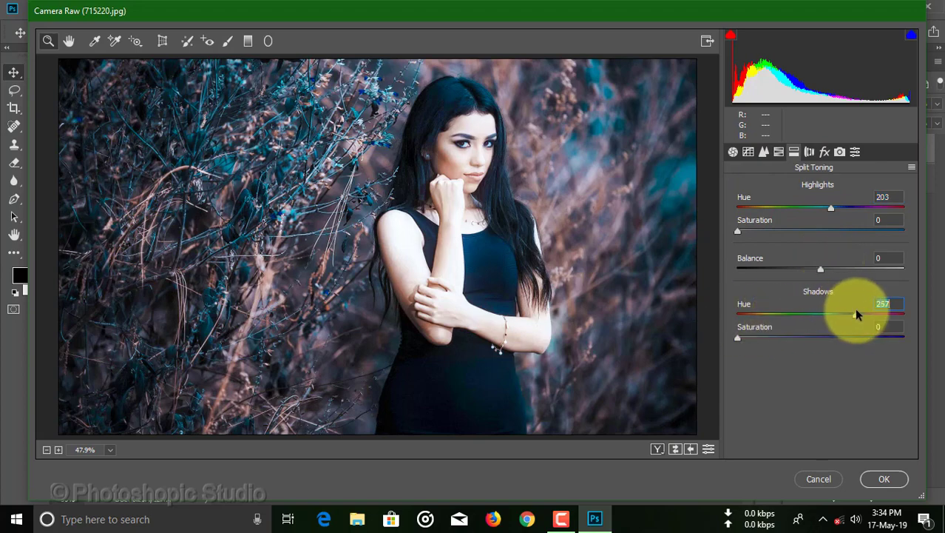
left_click(880, 480)
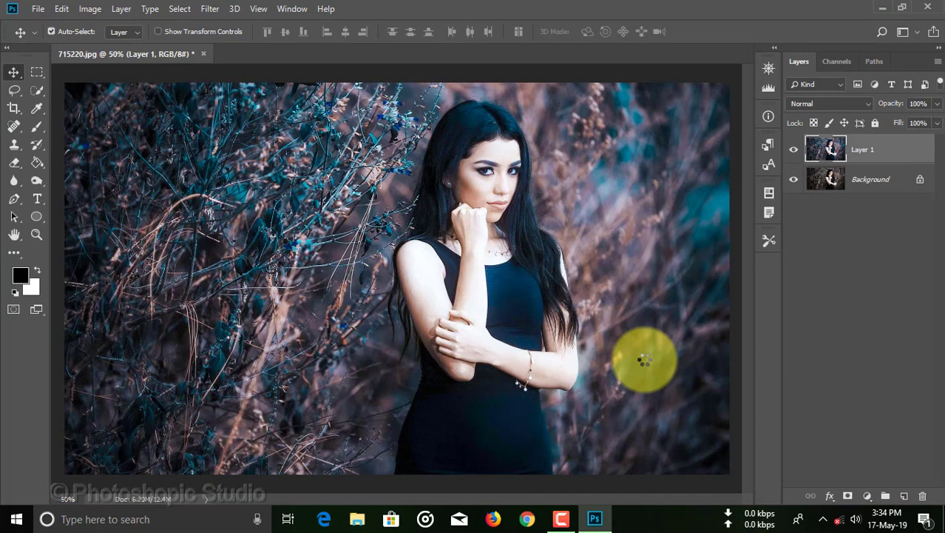
left_click(793, 150)
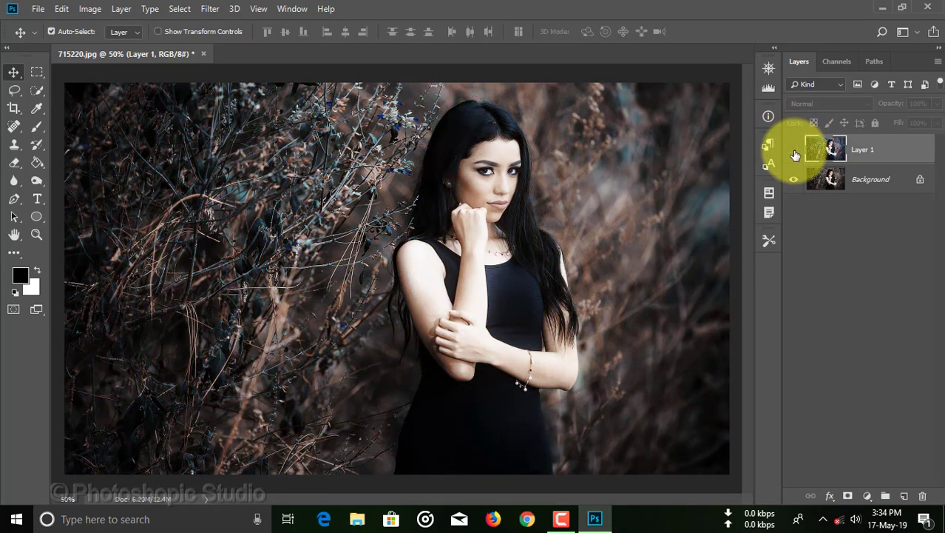
left_click(794, 150)
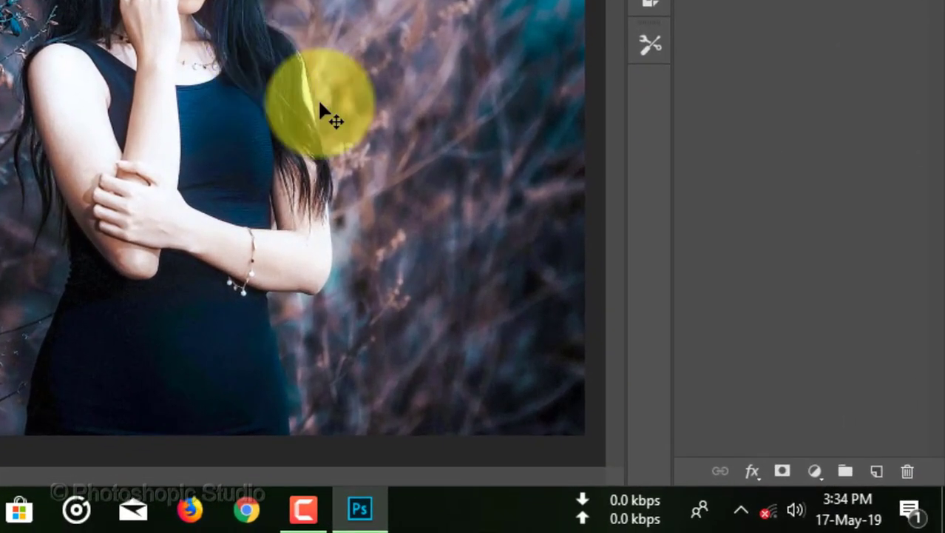
Add a Brightness/Contrast adjustment layer above Layer 1 with Brightness 26 and Contrast 9
left_click(815, 471)
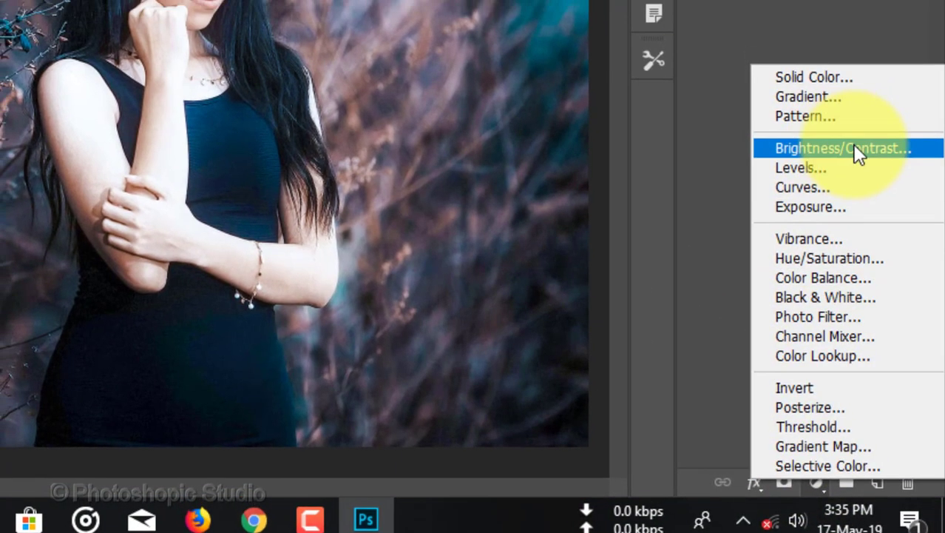
left_click(857, 149)
left_click_drag(751, 209, 771, 209)
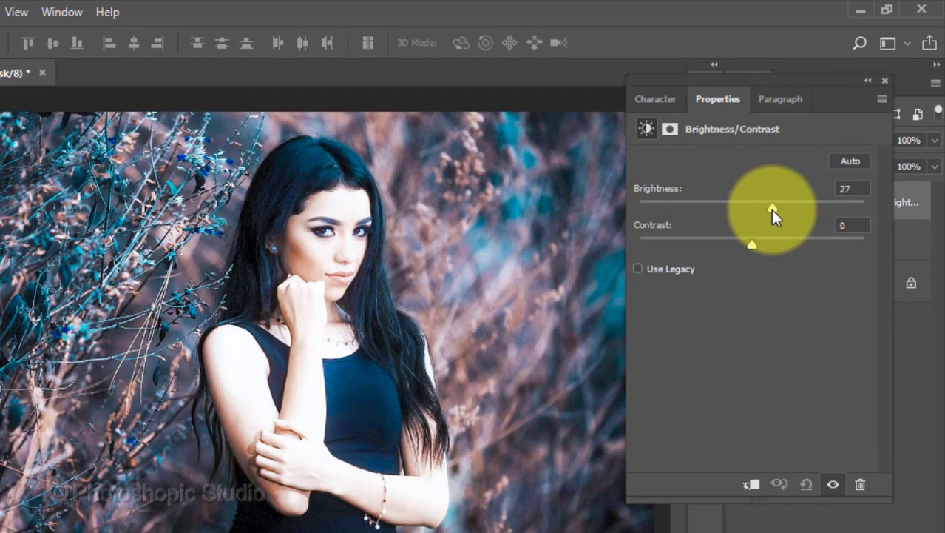
left_click_drag(751, 243, 762, 241)
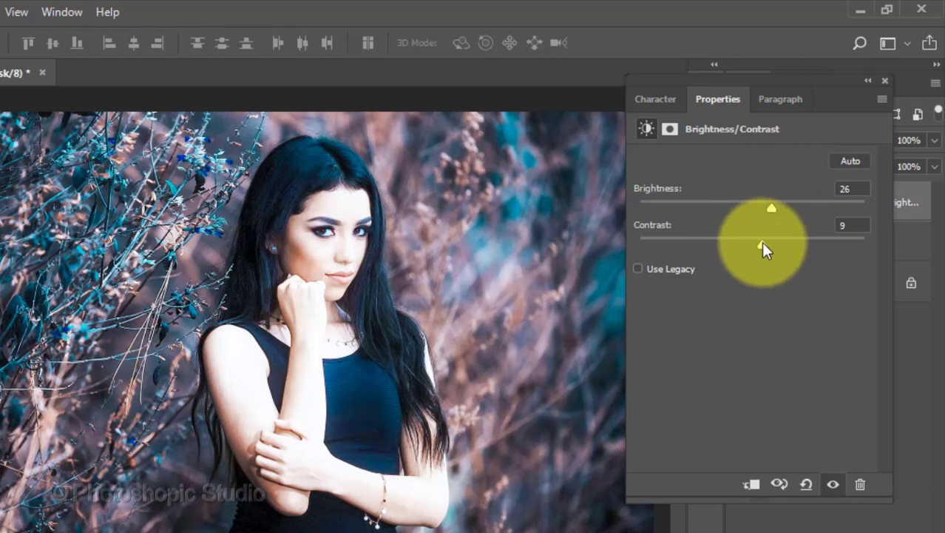
left_click(882, 80)
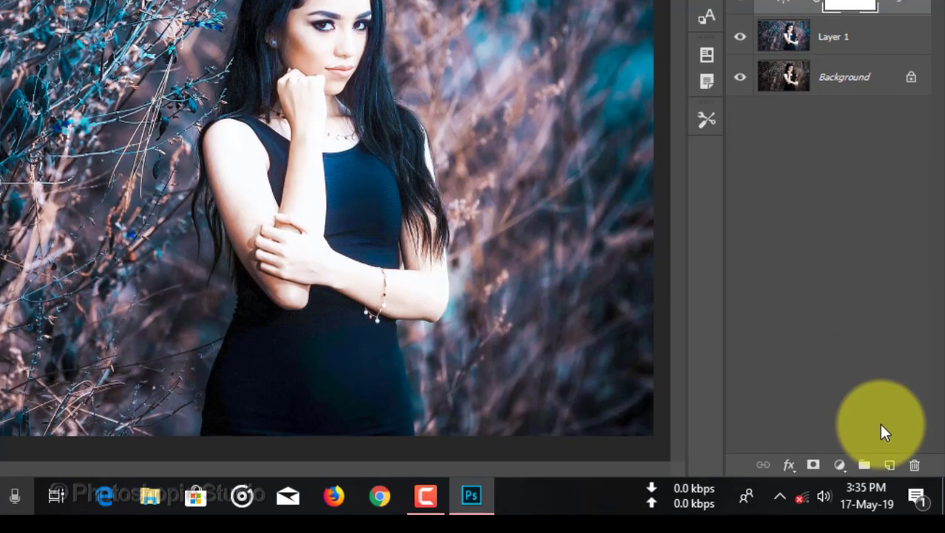
Add a Levels adjustment layer with the white input level at 240 and the midtones at 1.00
left_click(839, 465)
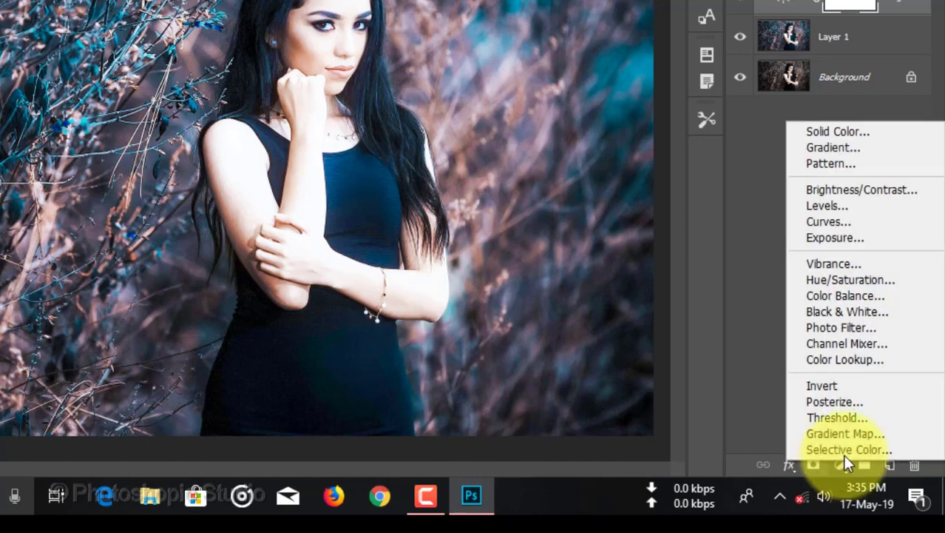
left_click(879, 210)
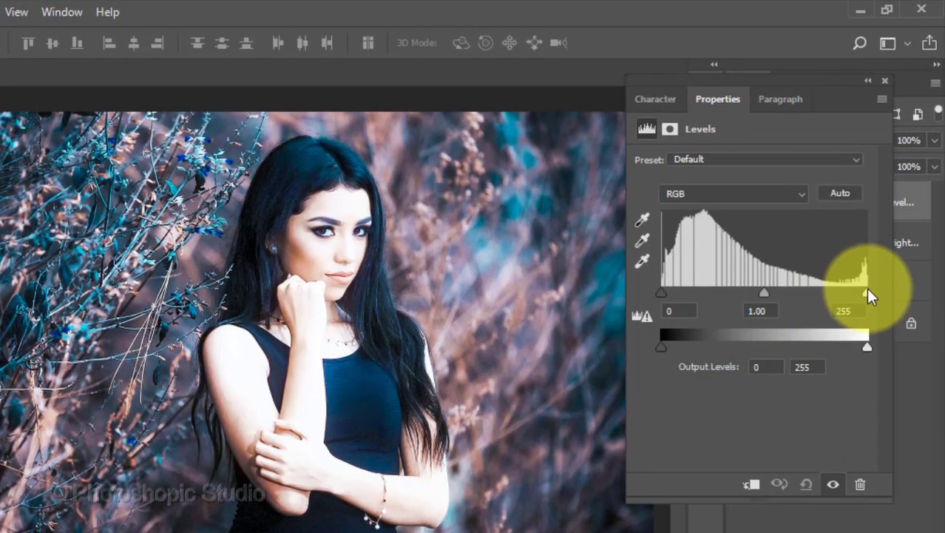
mouse_move(865, 292)
left_mouse_down()
mouse_move(844, 294)
mouse_move(856, 296)
left_mouse_up()
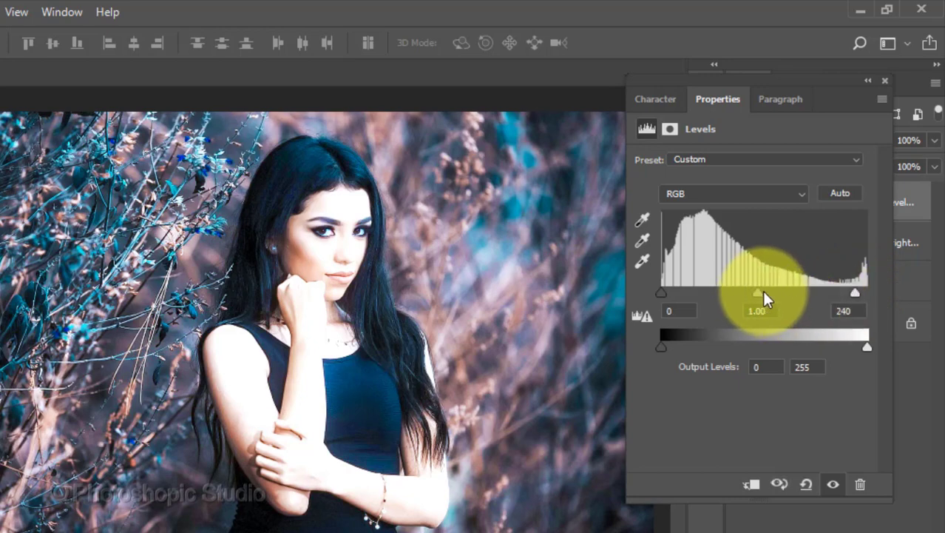
mouse_move(762, 293)
left_mouse_down()
mouse_move(774, 295)
mouse_move(757, 291)
left_mouse_up()
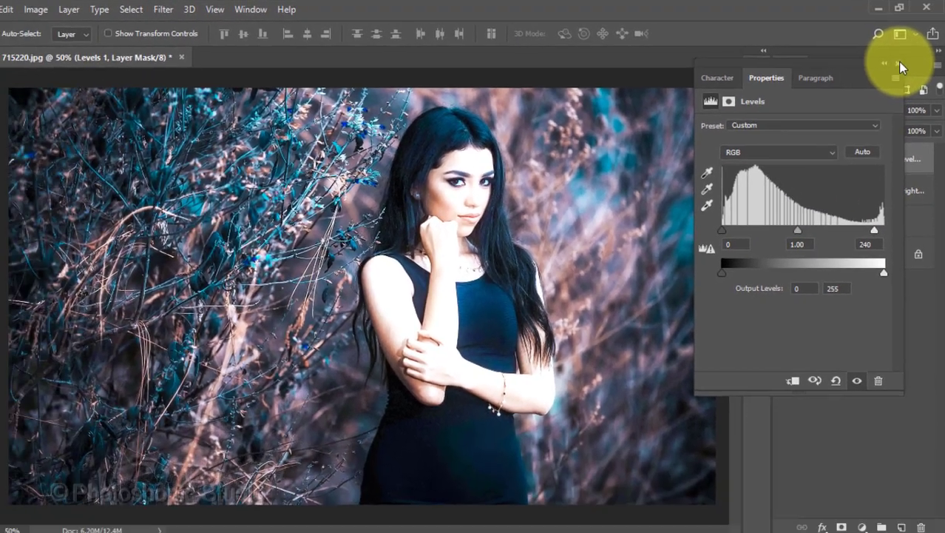
left_click(885, 80)
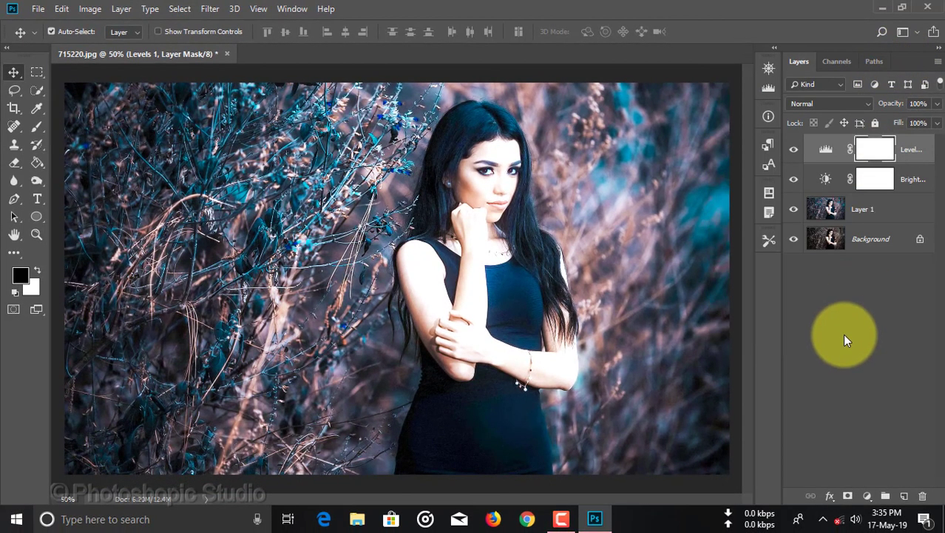
Compare the image without and with the Levels adjustment, and reduce that layer's opacity to 13%
left_click(794, 151)
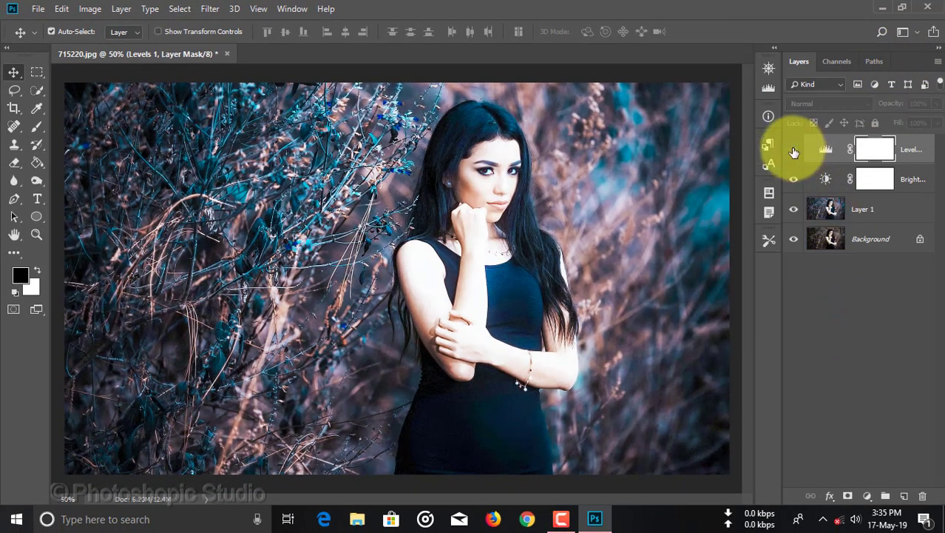
left_click(794, 151)
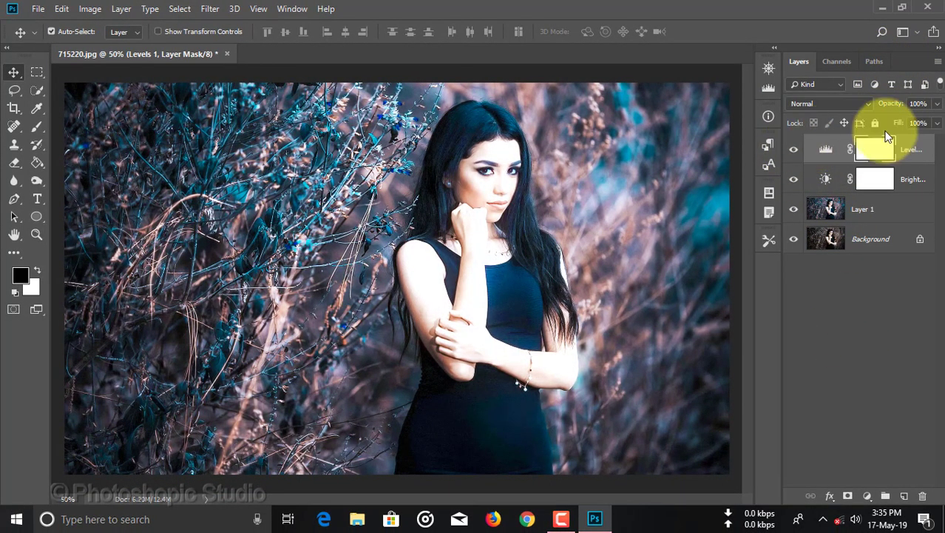
left_click(936, 105)
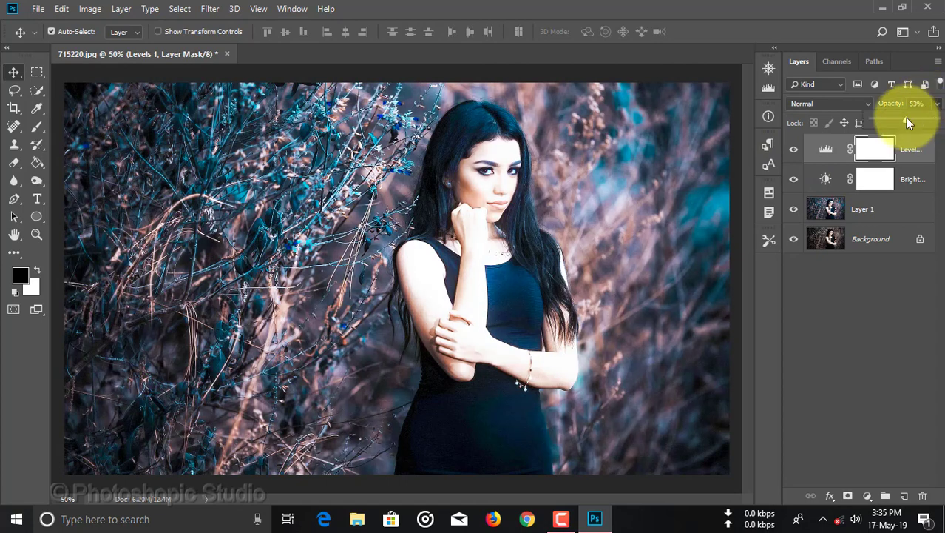
left_click_drag(907, 122, 884, 123)
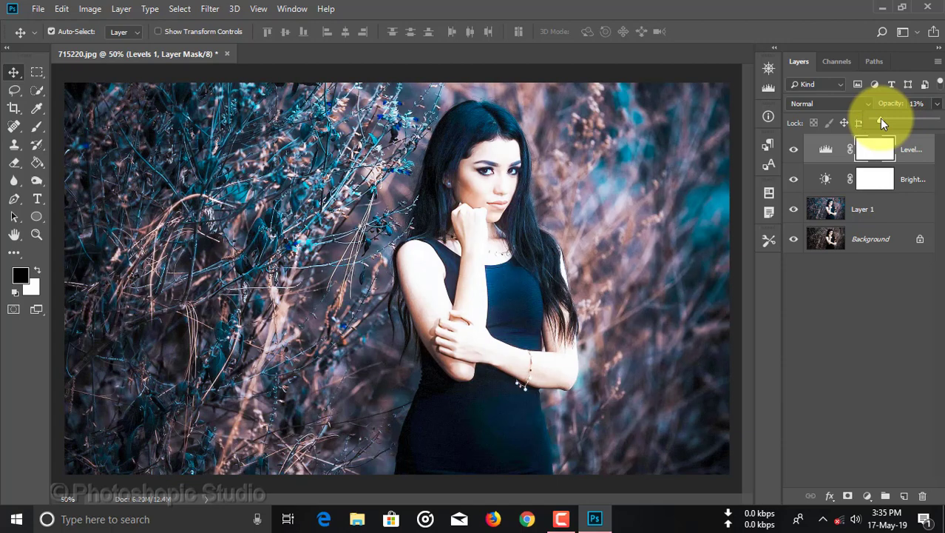
key("Return")
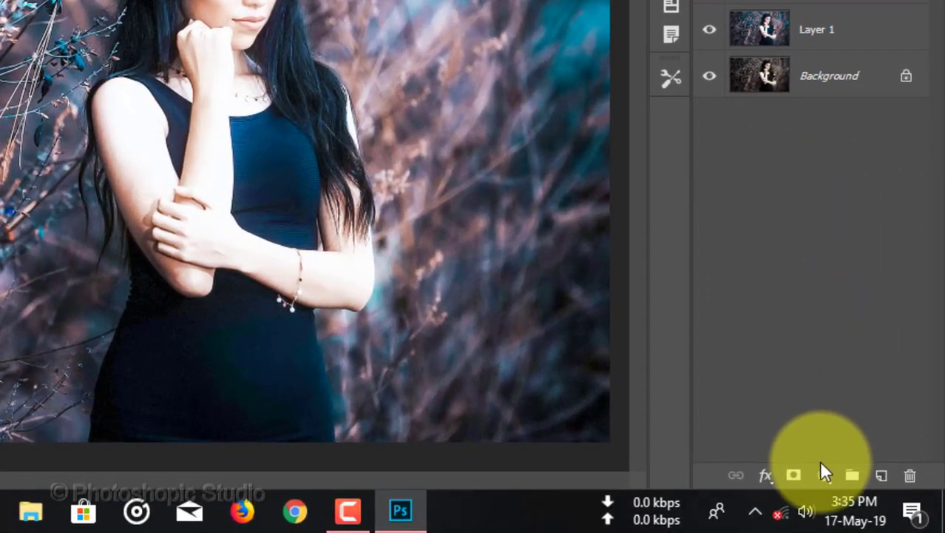
Add a Color Lookup adjustment layer above the Levels layer using the HorrorBlue.3DL 3D LUT
left_click(822, 472)
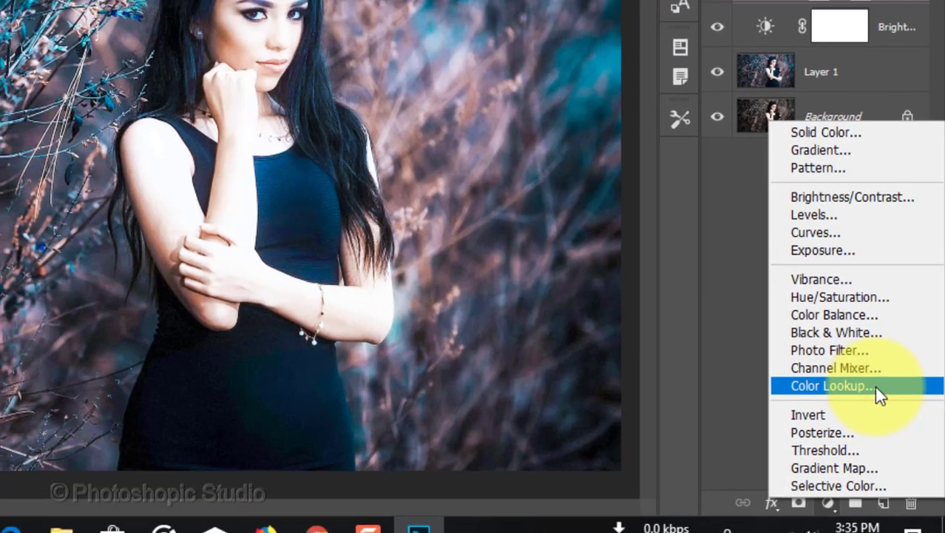
left_click(856, 355)
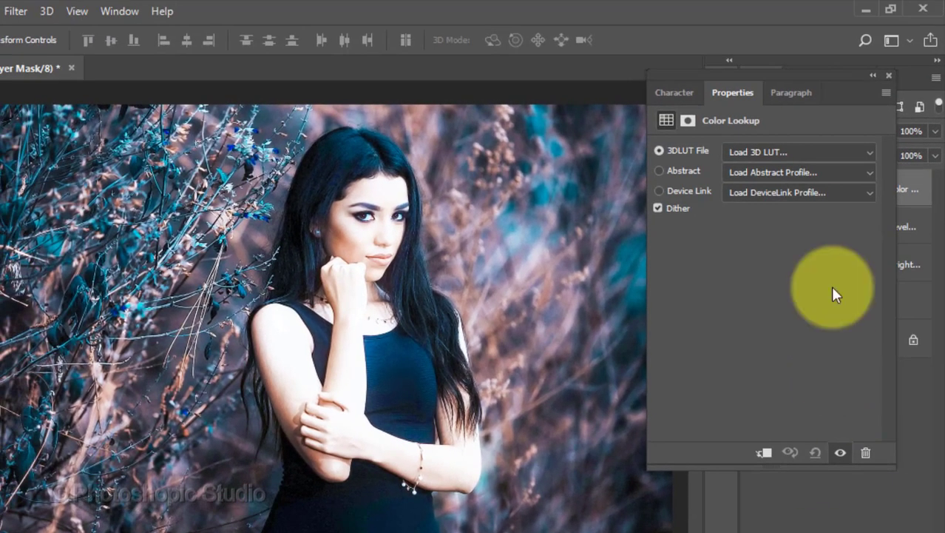
left_click(817, 128)
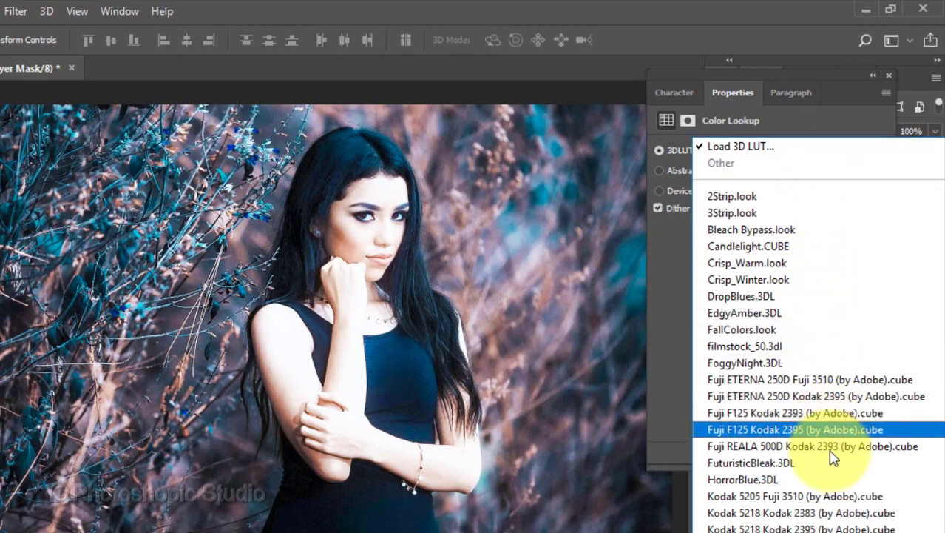
left_click(876, 488)
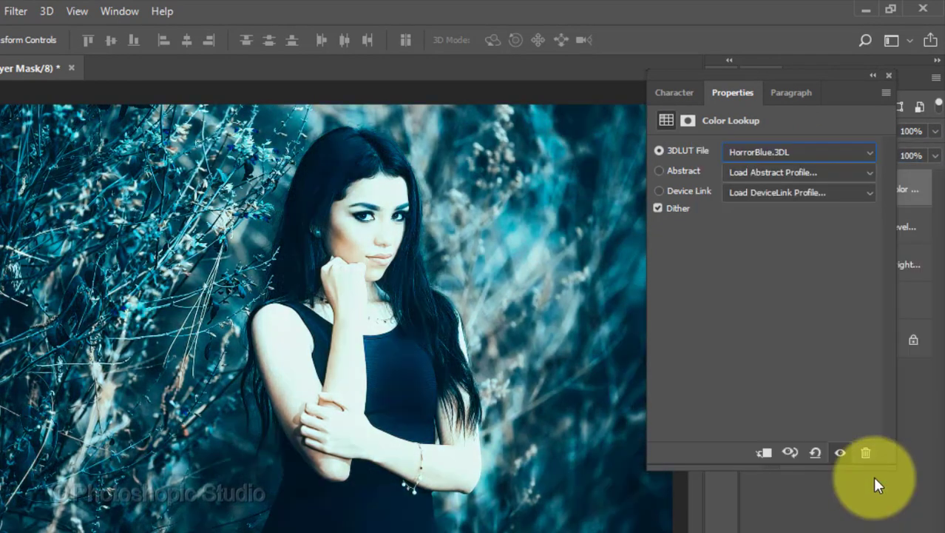
left_click(889, 75)
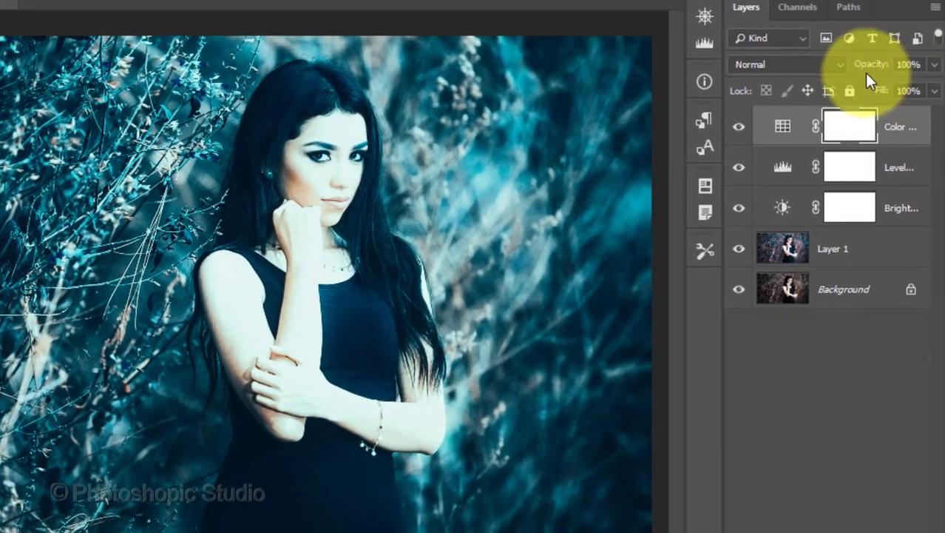
Try Soft Light on the Color Lookup layer, and settle on the Screen blend mode with 16% opacity
left_click(838, 64)
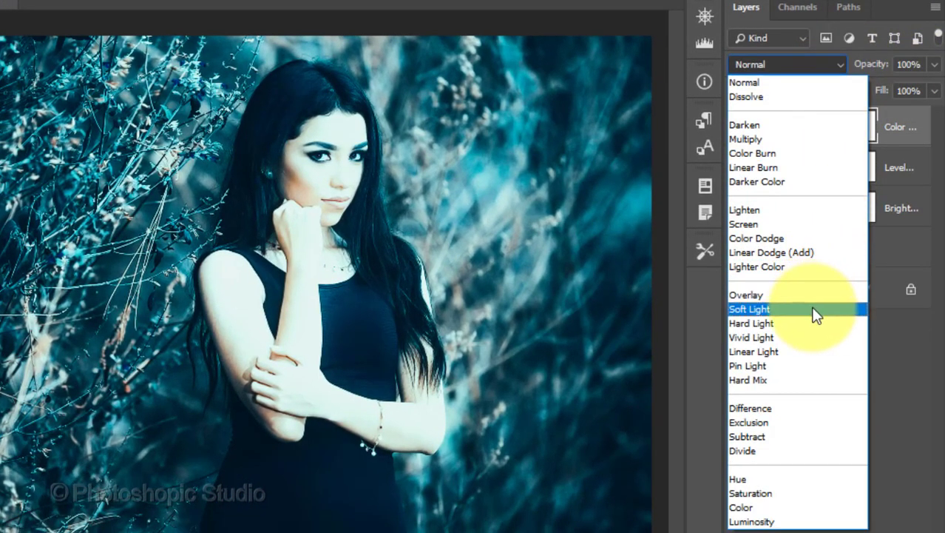
left_click(814, 314)
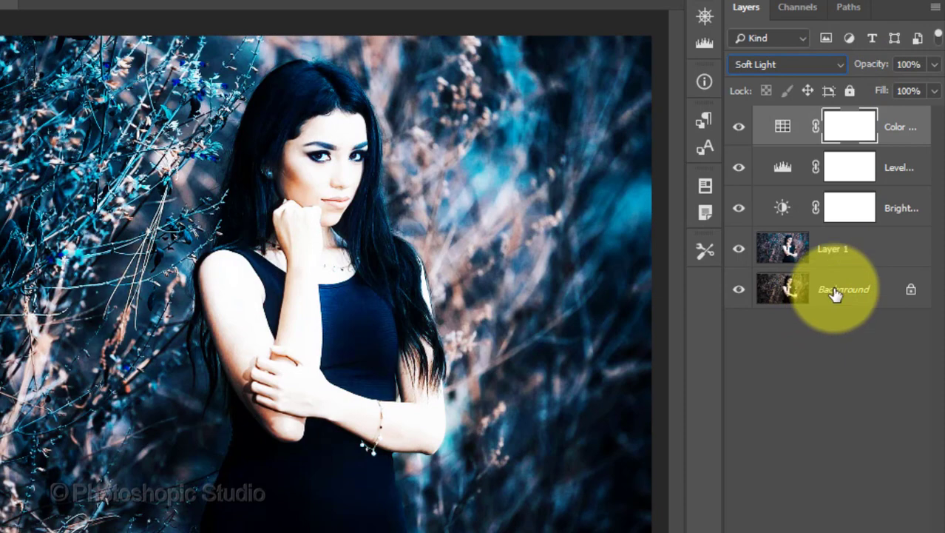
left_click(775, 66)
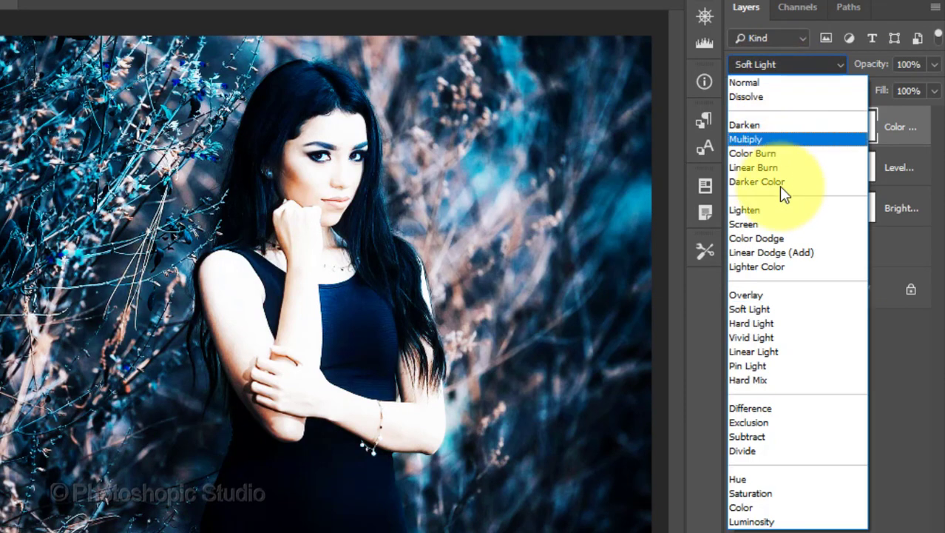
left_click(776, 228)
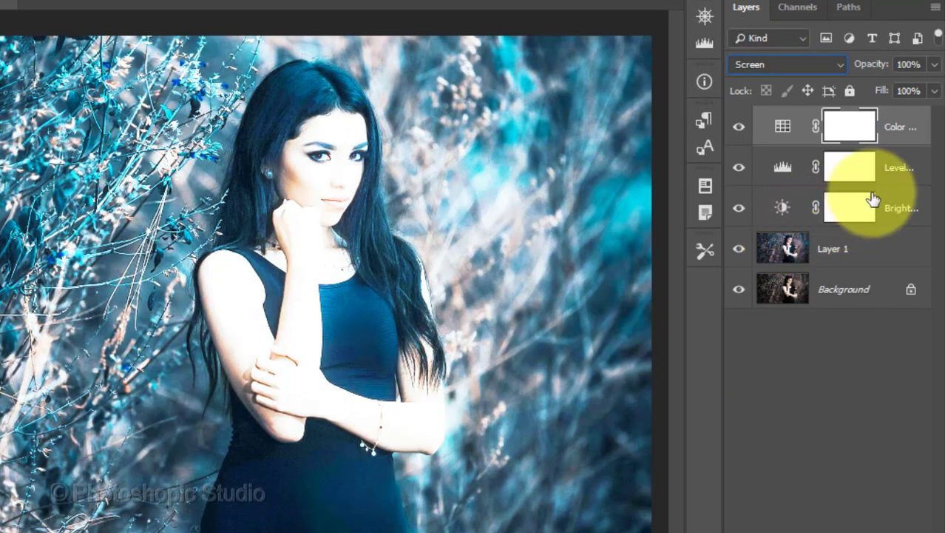
left_click(934, 64)
left_click_drag(888, 85, 860, 89)
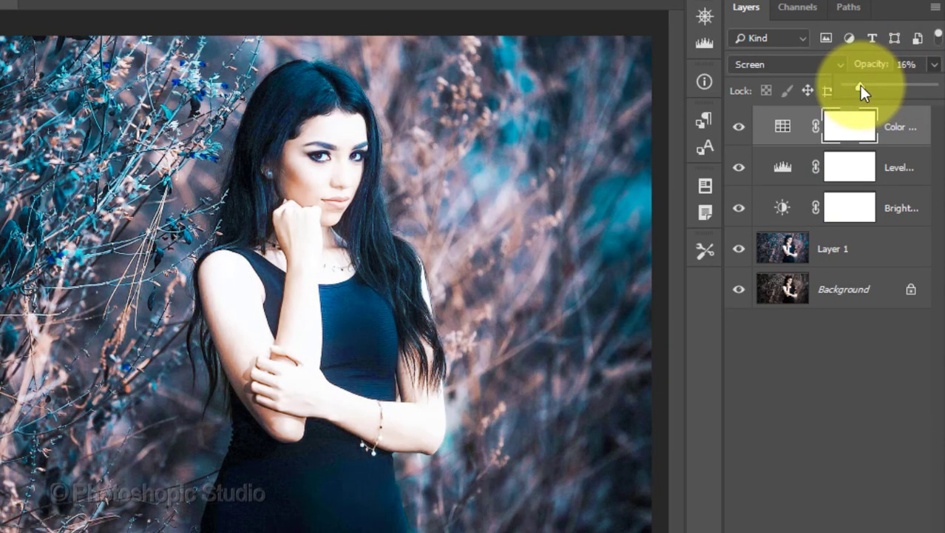
key("Return")
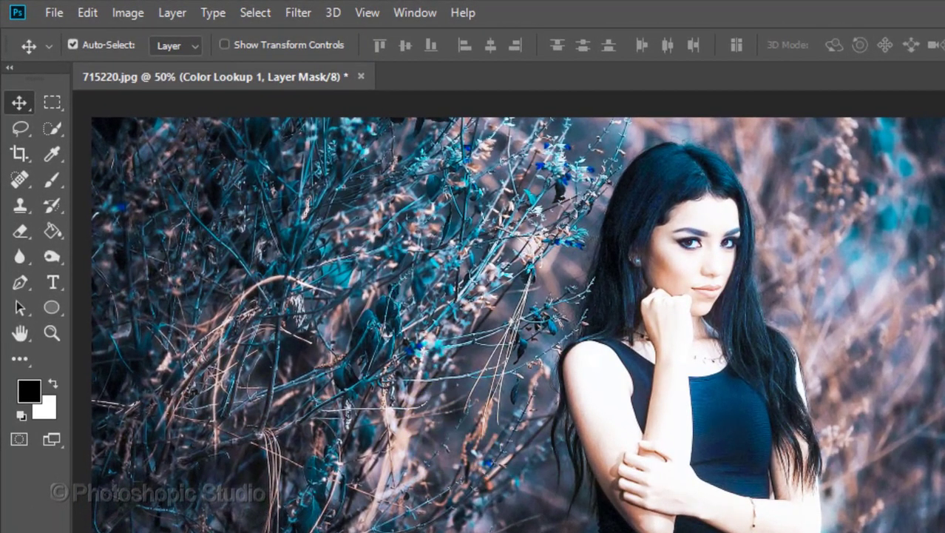
Place the orange high_quality_lens_flares_in_png_05 image from the YOUTUBE > BACKGROUNDS > LENS folder as an embedded layer
left_click(54, 13)
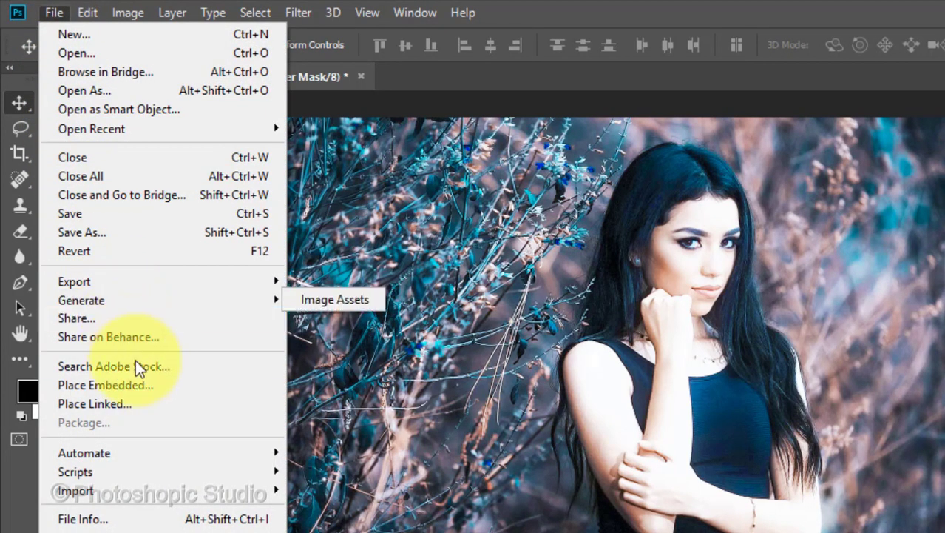
left_click(210, 385)
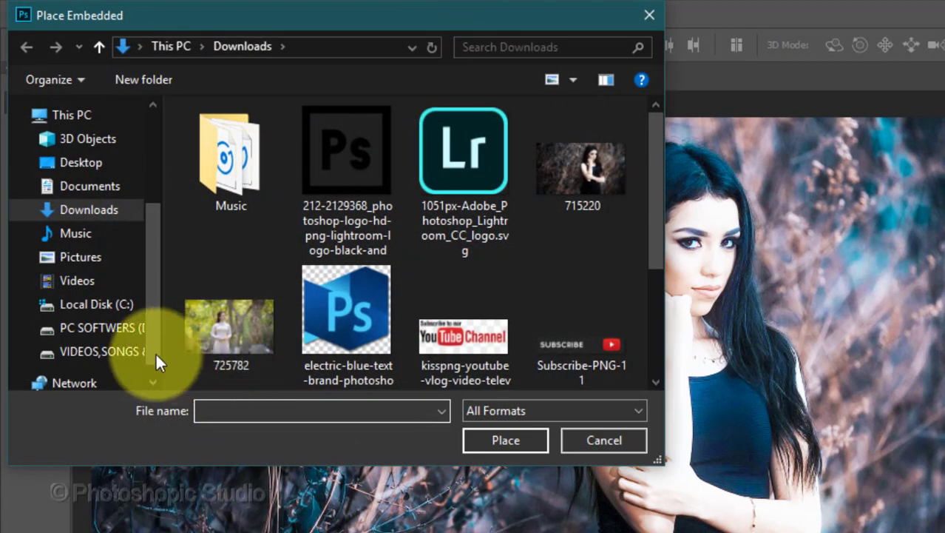
left_click(133, 361)
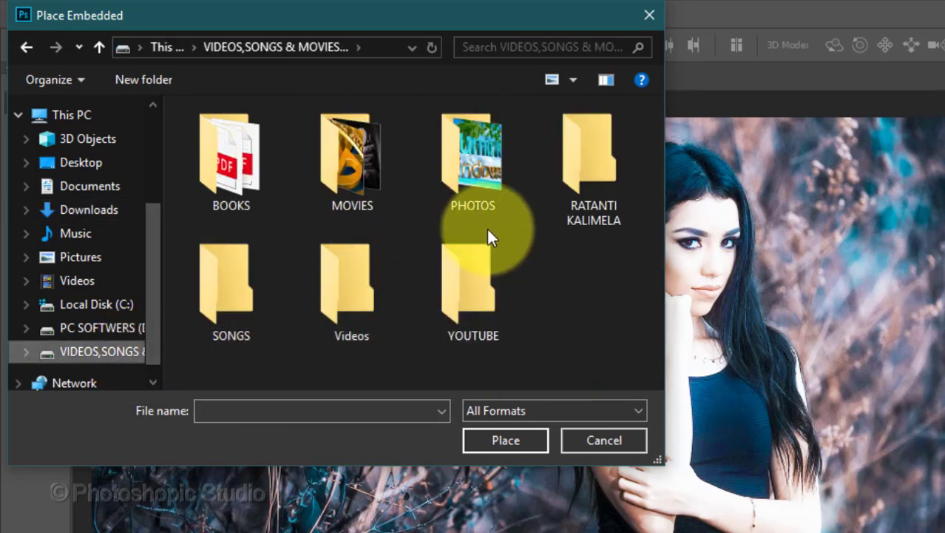
double_click(477, 275)
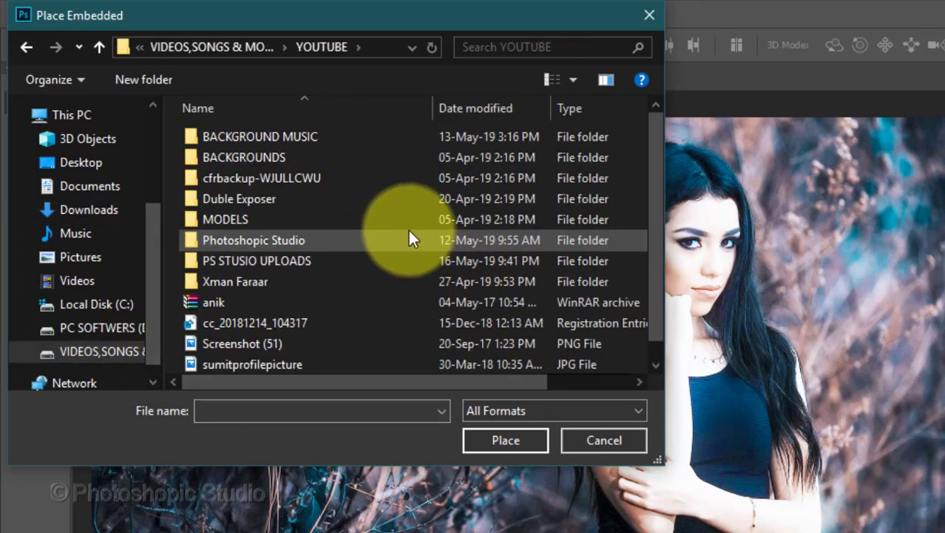
double_click(374, 158)
double_click(438, 159)
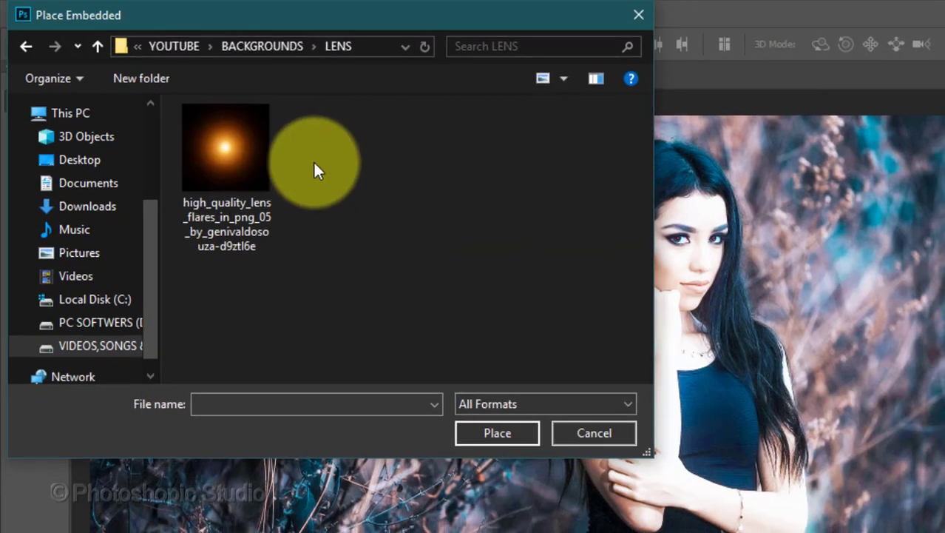
left_click(226, 151)
left_click(497, 432)
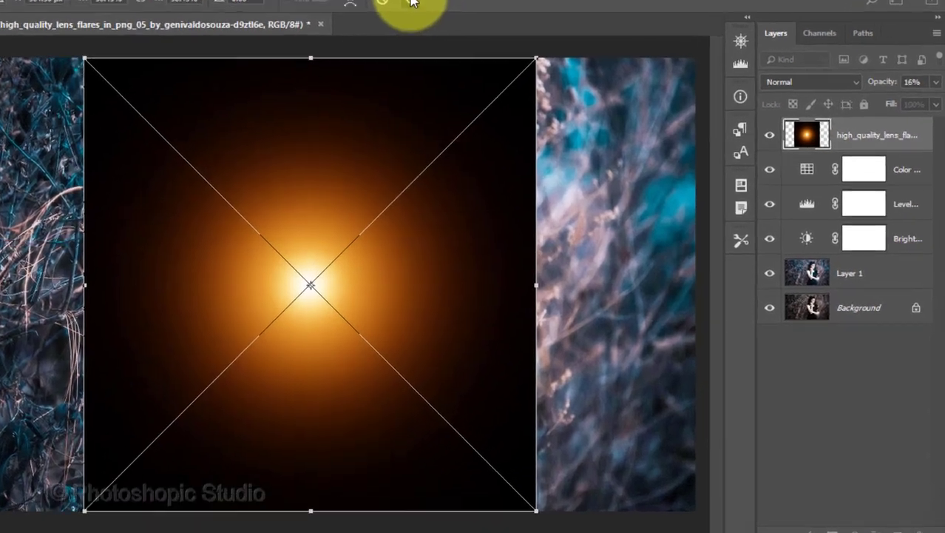
left_click(484, 34)
Set the lens flare layer's blend mode to Screen and move the glow beside the woman's face, above her shoulder
left_click(829, 104)
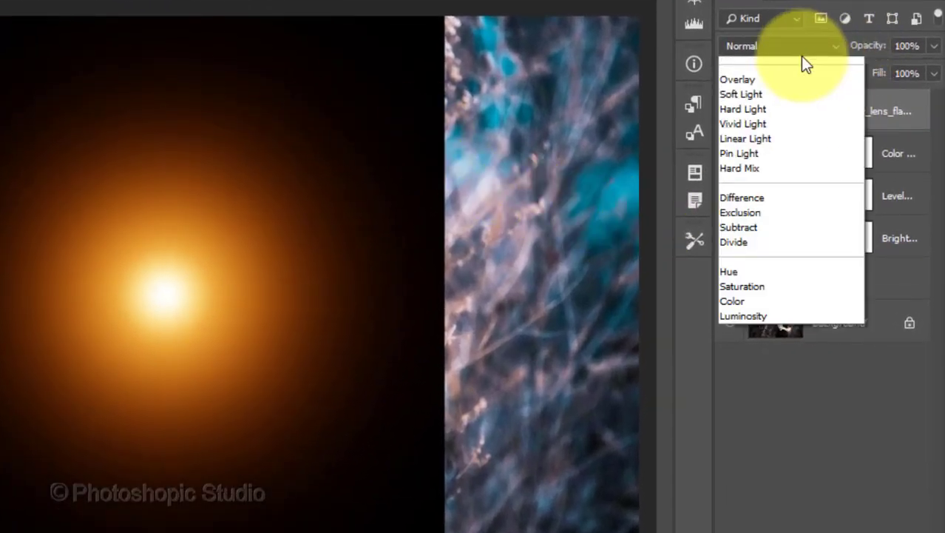
left_click(777, 210)
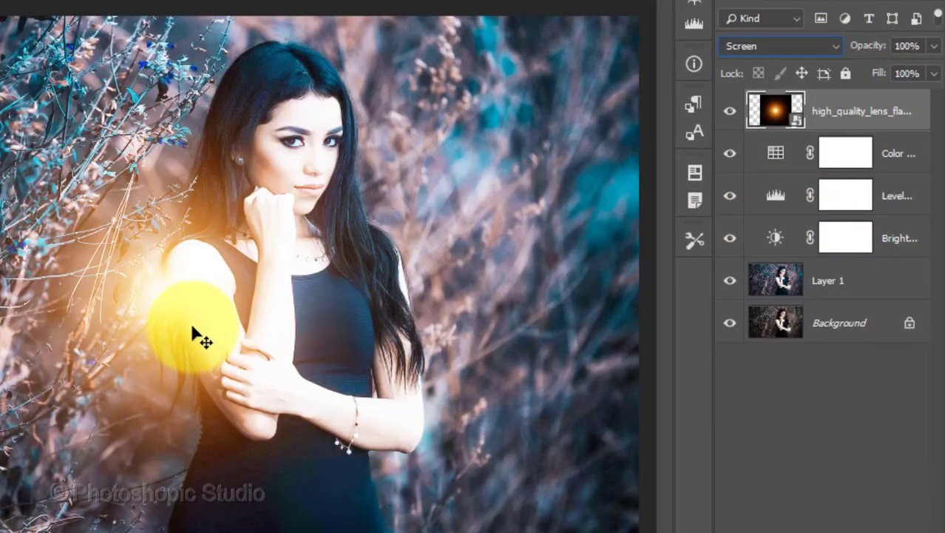
left_click_drag(193, 328, 385, 200)
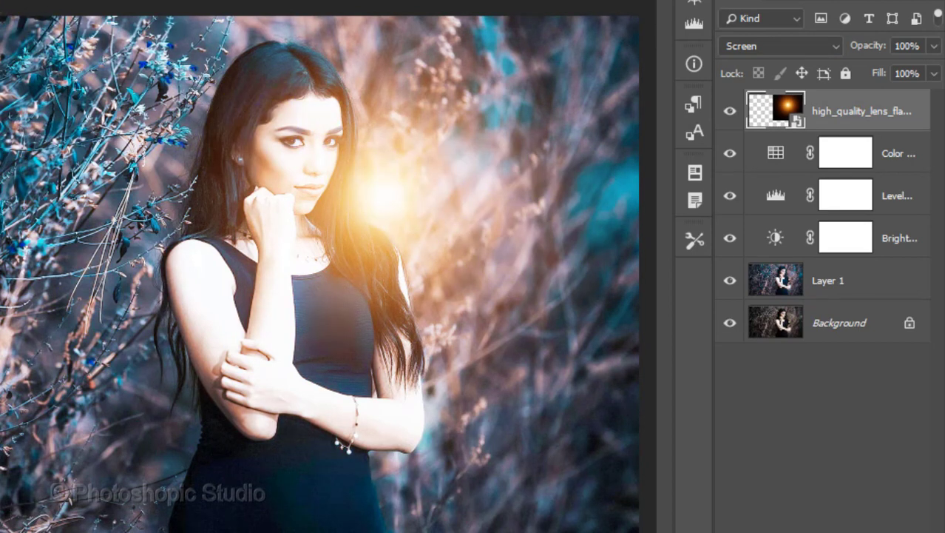
Rasterize the lens flare layer and apply a Gaussian Blur with a radius of 25 pixels
right_click(885, 111)
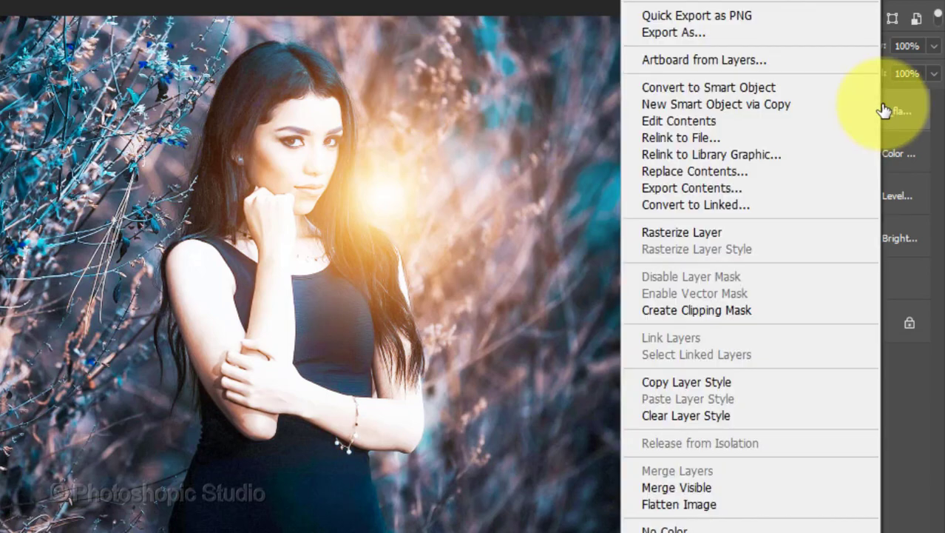
left_click(753, 235)
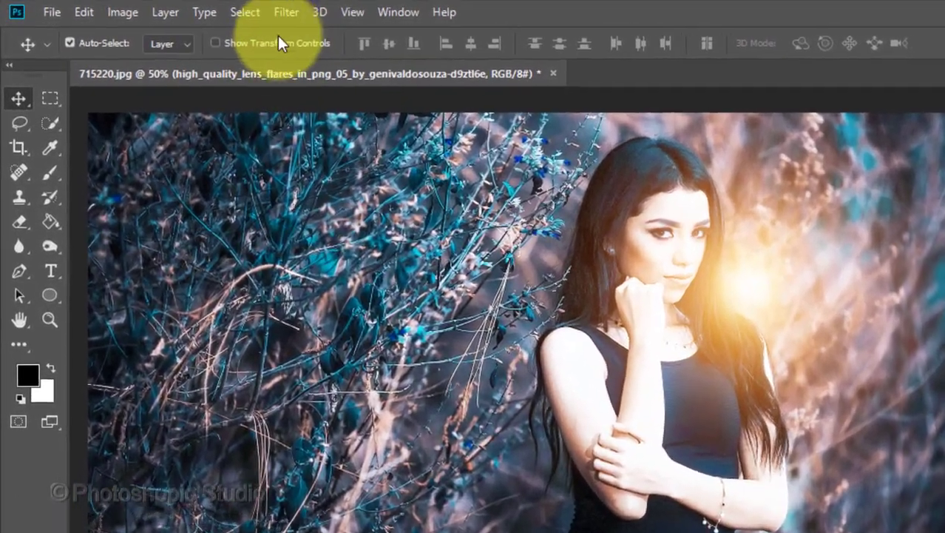
left_click(210, 8)
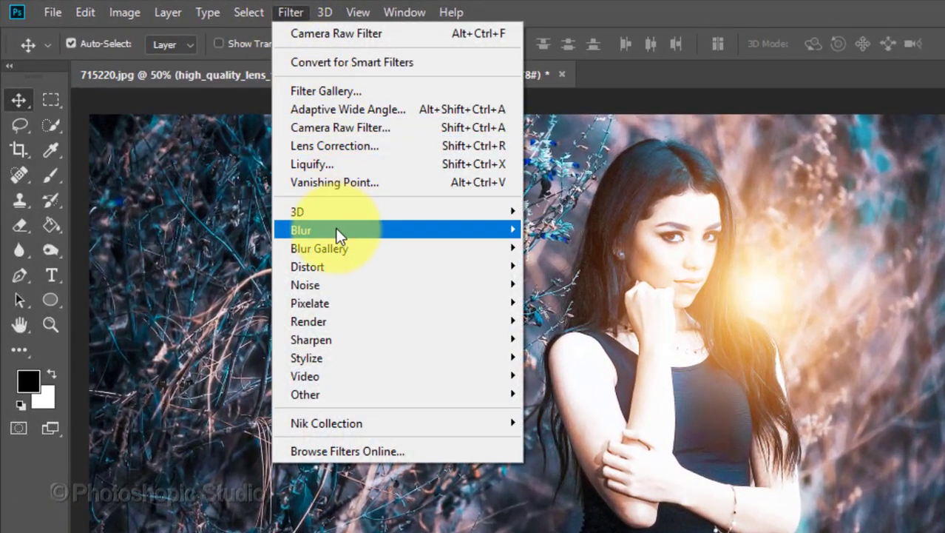
mouse_move(396, 236)
left_click(584, 304)
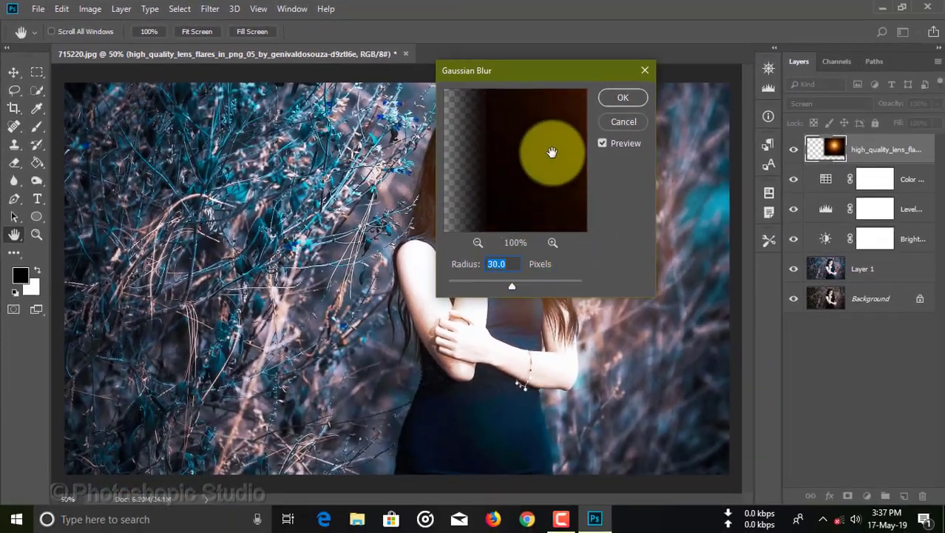
left_click_drag(569, 156, 474, 195)
left_click_drag(598, 135, 511, 202)
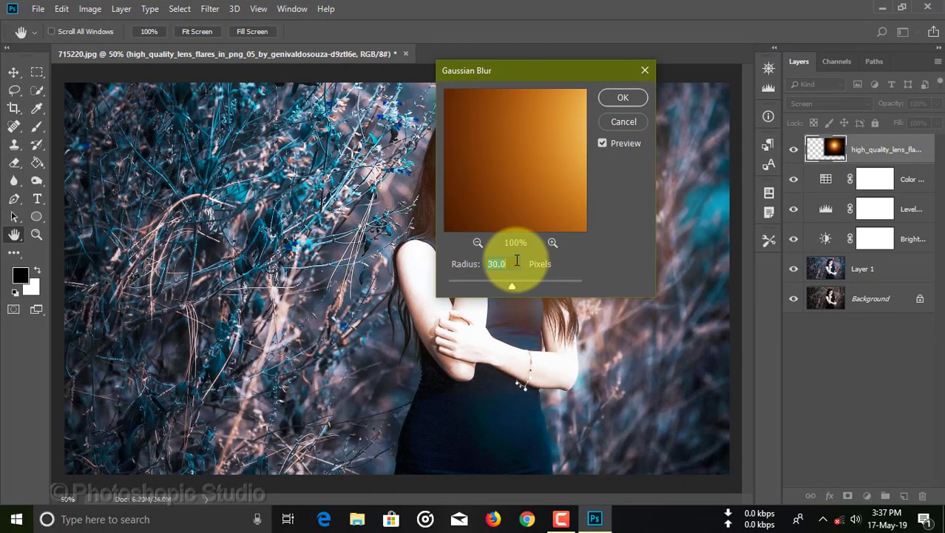
type("25")
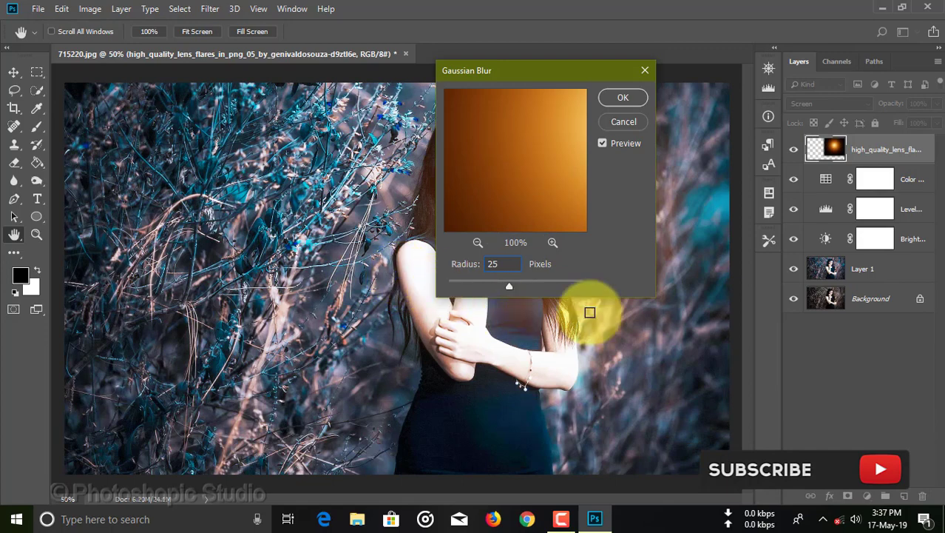
left_click(623, 98)
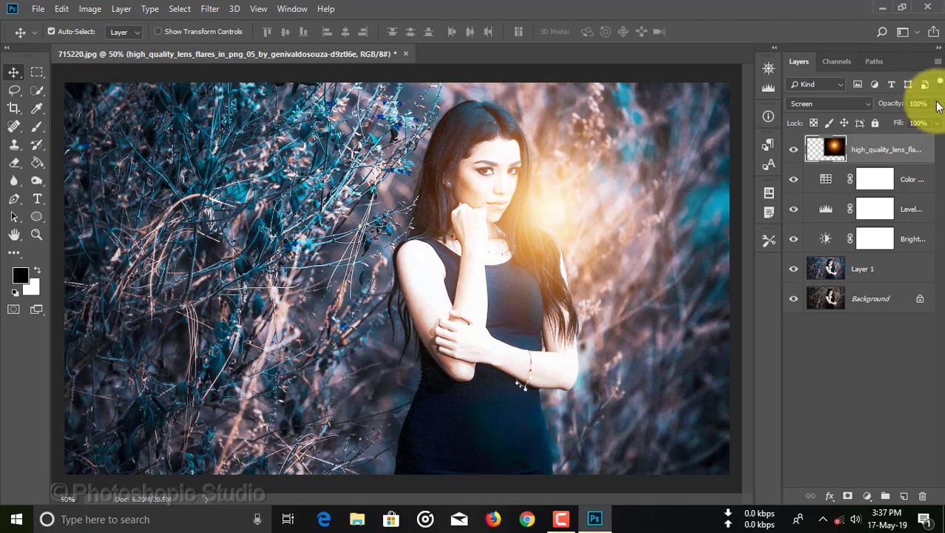
Reduce the lens flare layer's opacity to 86% and shift the glow slightly closer to the woman's hair
left_click_drag(936, 120, 928, 122)
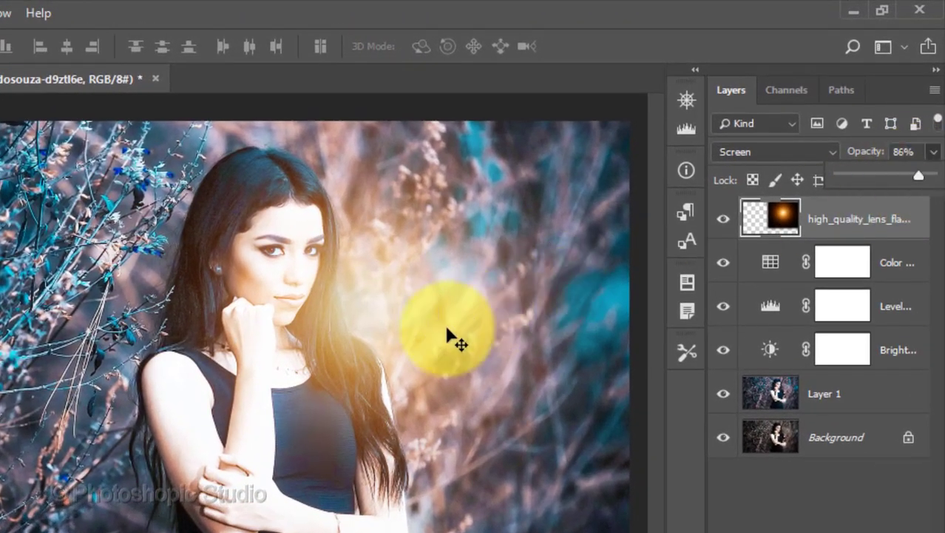
left_click_drag(371, 325, 349, 320)
left_click(934, 152)
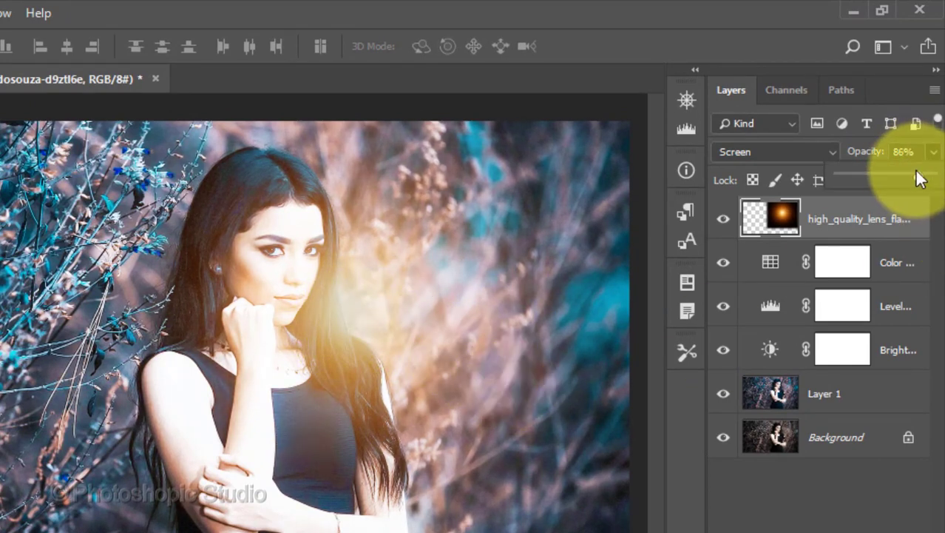
mouse_move(919, 181)
left_mouse_down()
mouse_move(943, 183)
mouse_move(911, 180)
mouse_move(922, 189)
left_mouse_up()
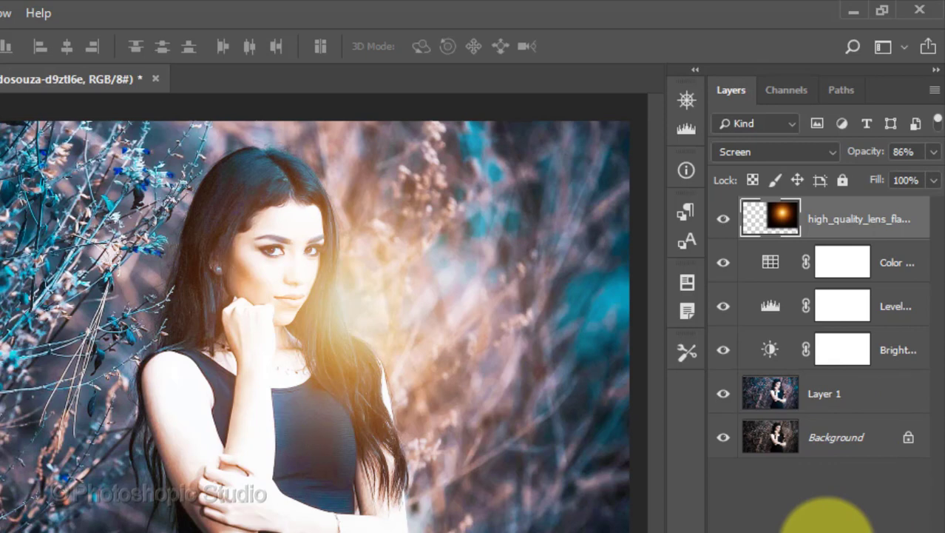
Group all layers from the lens flare down to Layer 1, and stamp the visible image into a new layer above the group
left_click(854, 396, "shift")
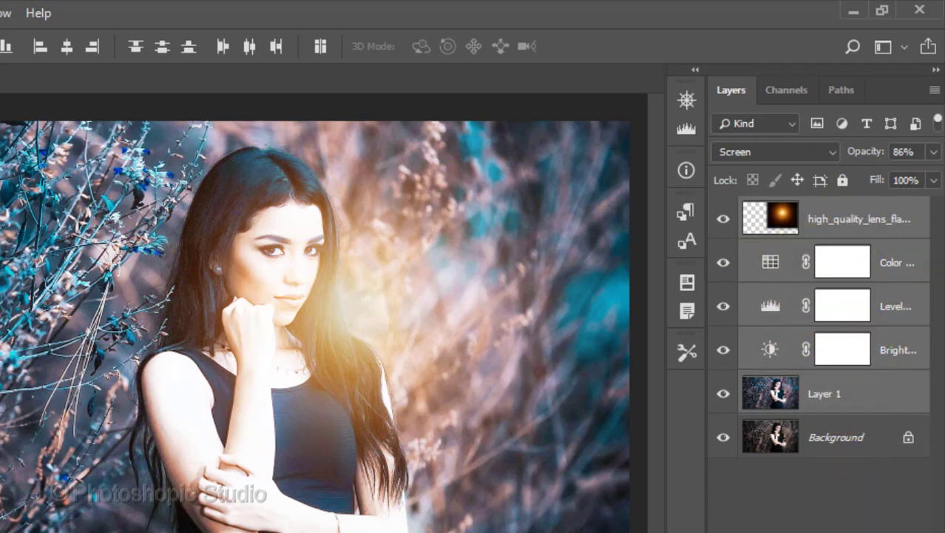
key("ctrl+g")
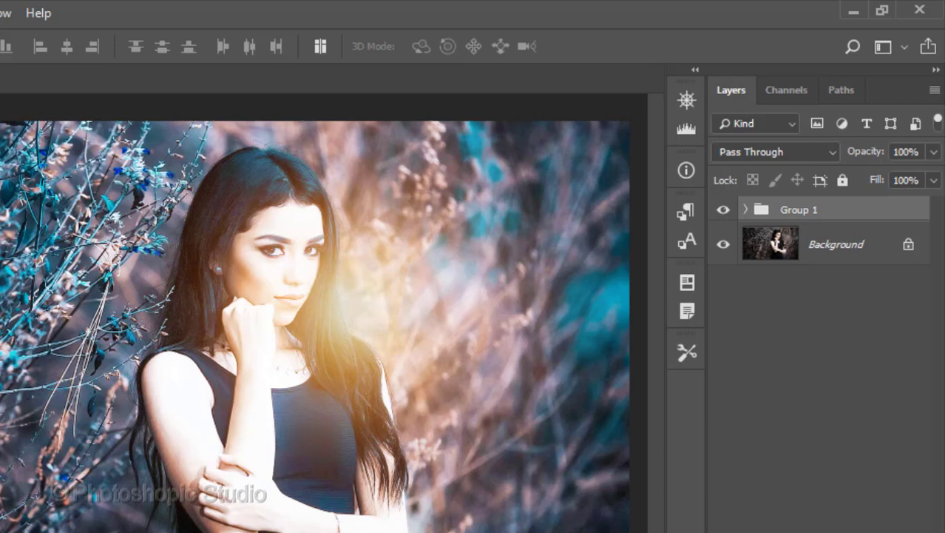
key("ctrl+shift+alt+e")
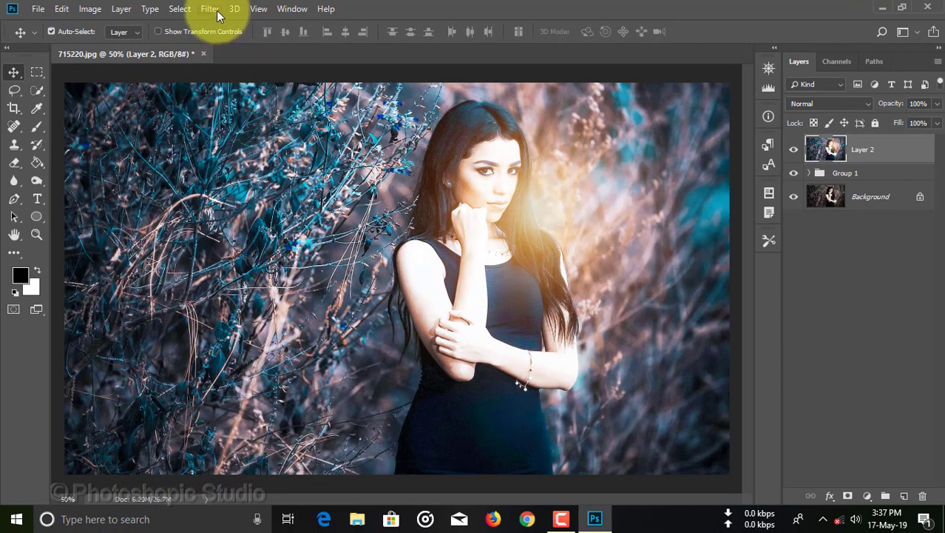
Open the stamped Layer 2 in the Camera Raw Filter and set Temperature to +3
left_click(210, 9)
key("Right")
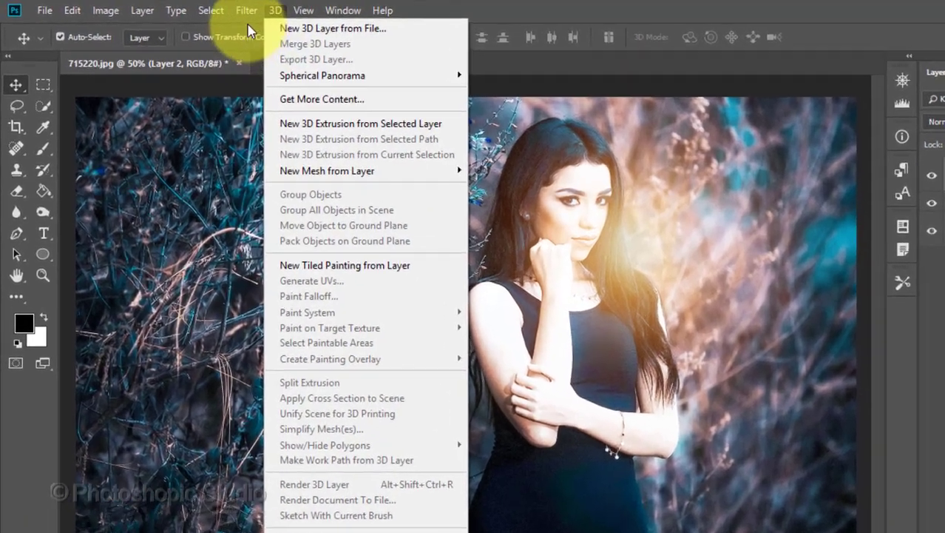
mouse_move(247, 12)
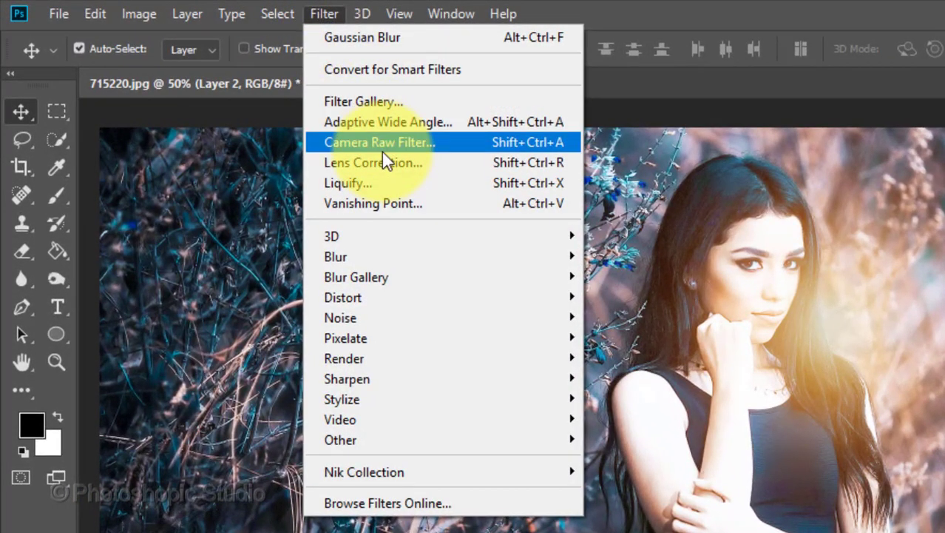
left_click(504, 145)
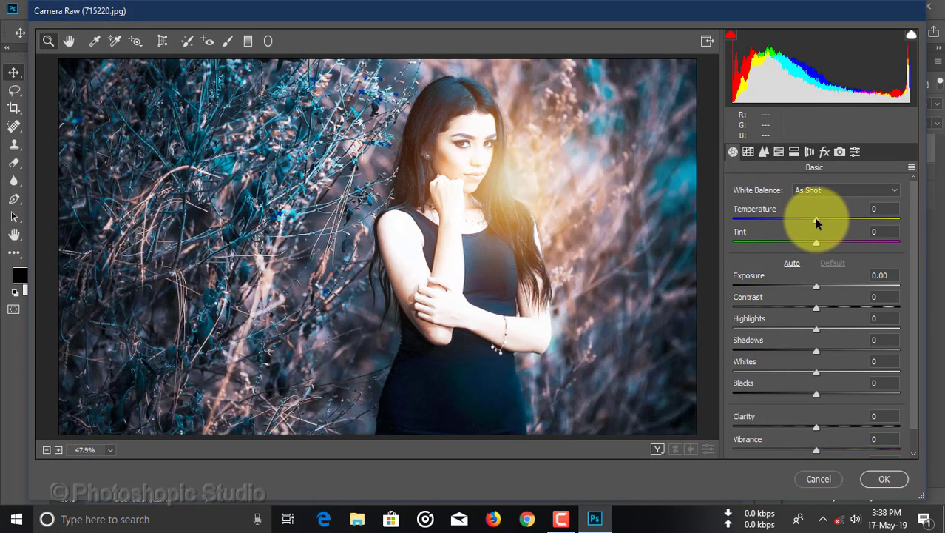
left_click_drag(816, 222, 819, 219)
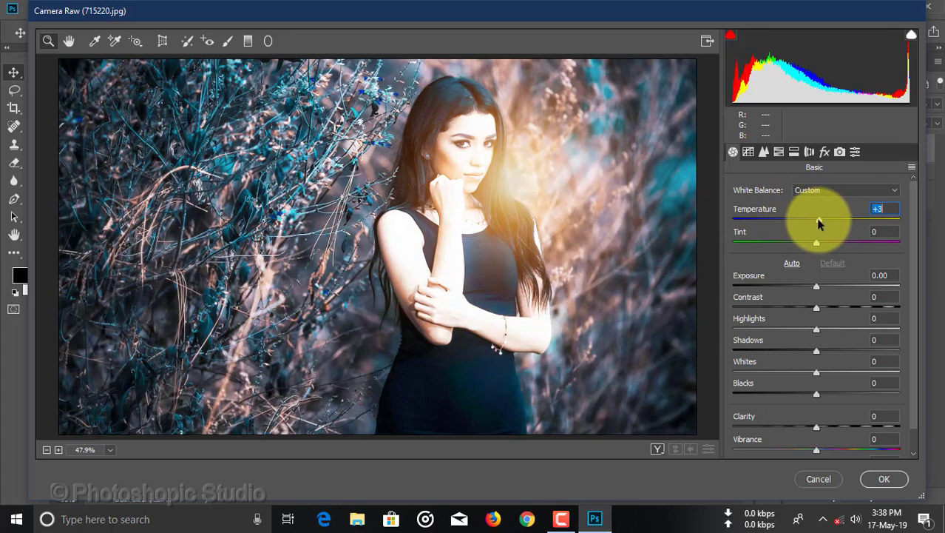
Adjust the basic tones: Exposure -0.10, Contrast +4, Highlights -13, Shadows +11, Whites +23 and Blacks -10
scroll(910, 259, "down", 1)
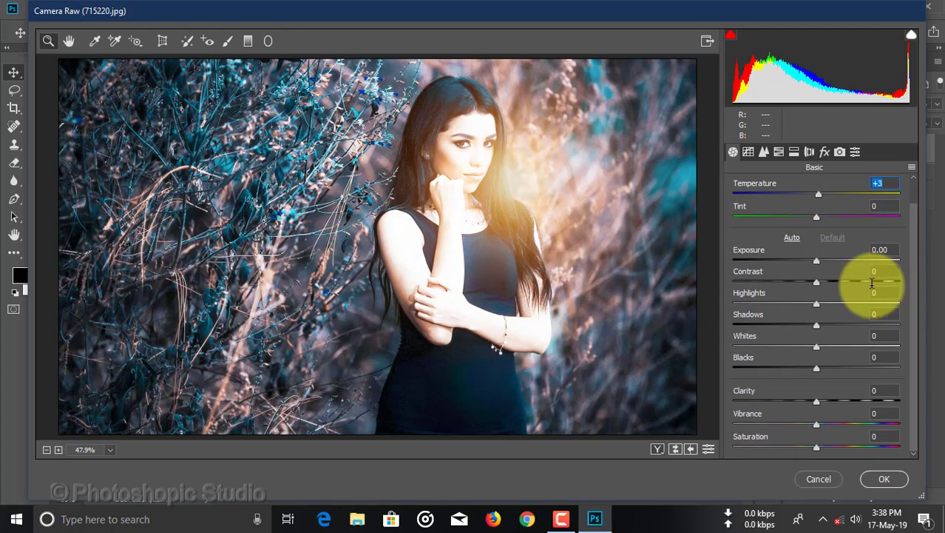
left_click_drag(817, 263, 822, 287)
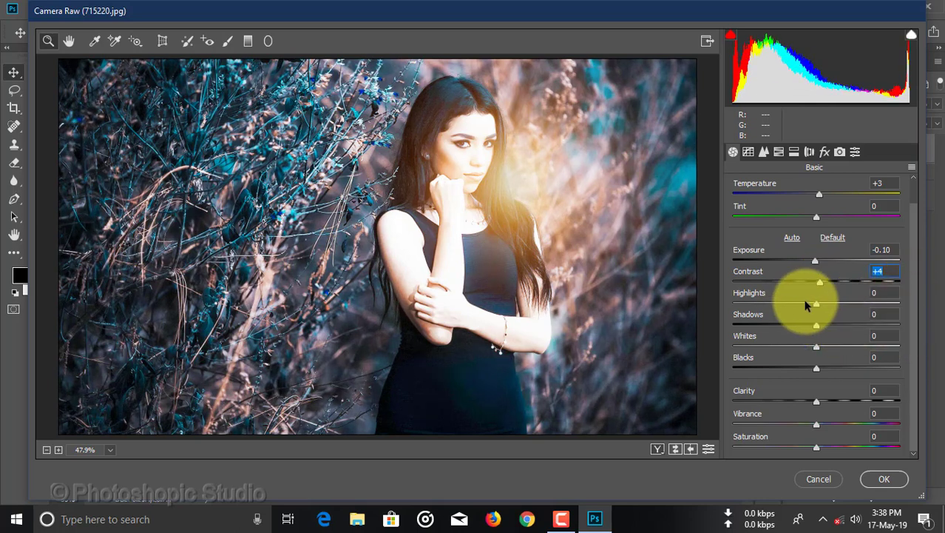
mouse_move(816, 304)
left_mouse_down()
mouse_move(761, 308)
mouse_move(808, 314)
left_mouse_up()
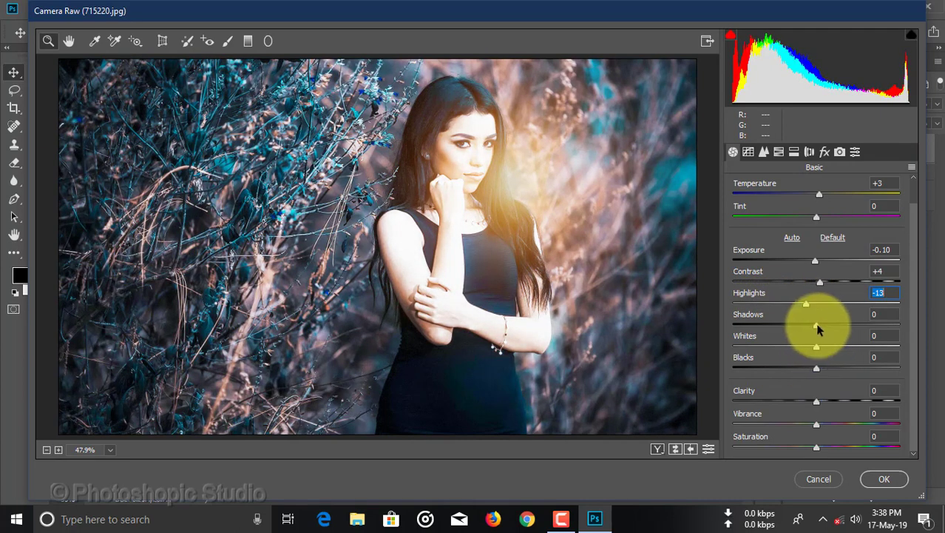
left_click_drag(816, 326, 806, 385)
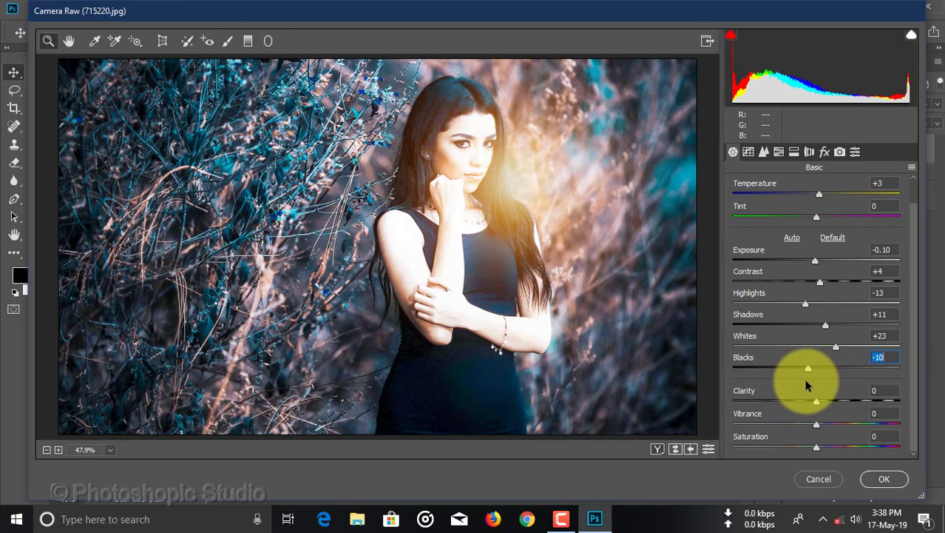
Set Clarity to +13, Vibrance to +11 and Saturation to +3, and adjust Temperature to +2
left_click_drag(819, 406, 829, 397)
mouse_move(819, 428)
left_mouse_down()
mouse_move(851, 427)
mouse_move(850, 450)
mouse_move(816, 447)
mouse_move(827, 450)
mouse_move(819, 444)
mouse_move(839, 434)
mouse_move(826, 426)
left_mouse_up()
left_click(849, 425)
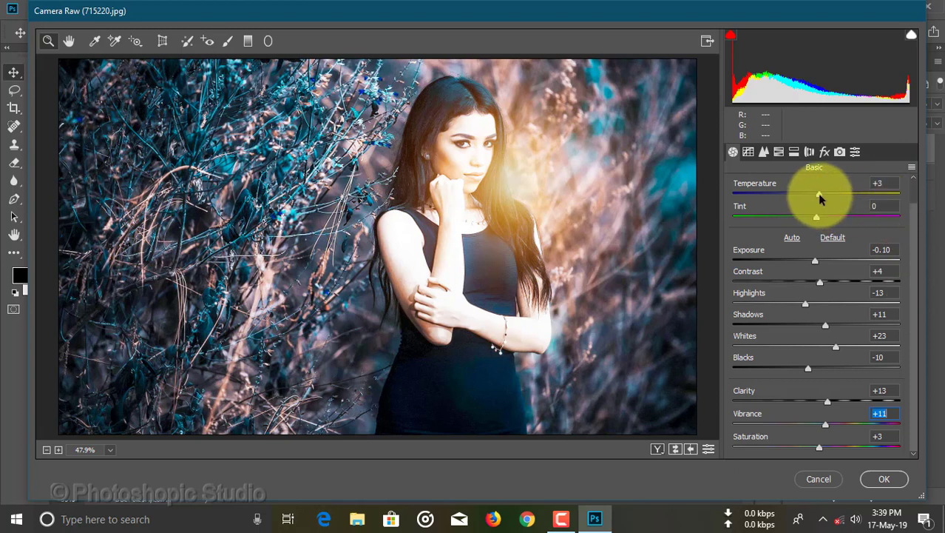
left_click_drag(821, 197, 818, 194)
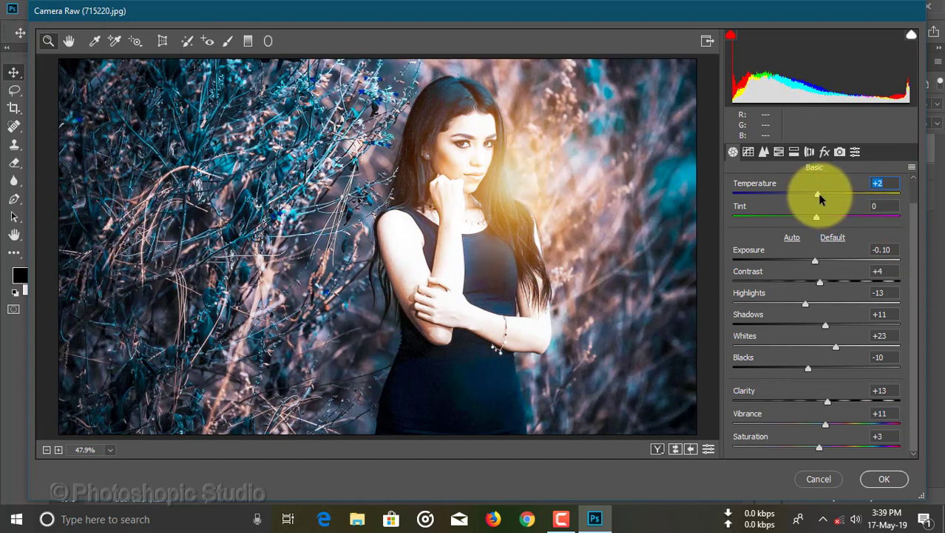
Adjust the Blues in the HSL settings to Hue -14, Saturation +26 and Luminance -10
left_click(781, 153)
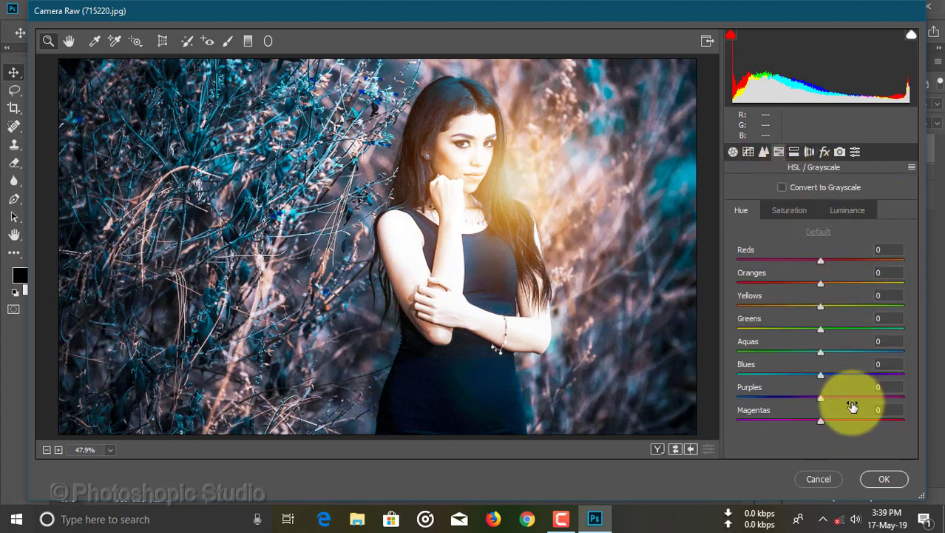
left_click_drag(830, 379, 811, 383)
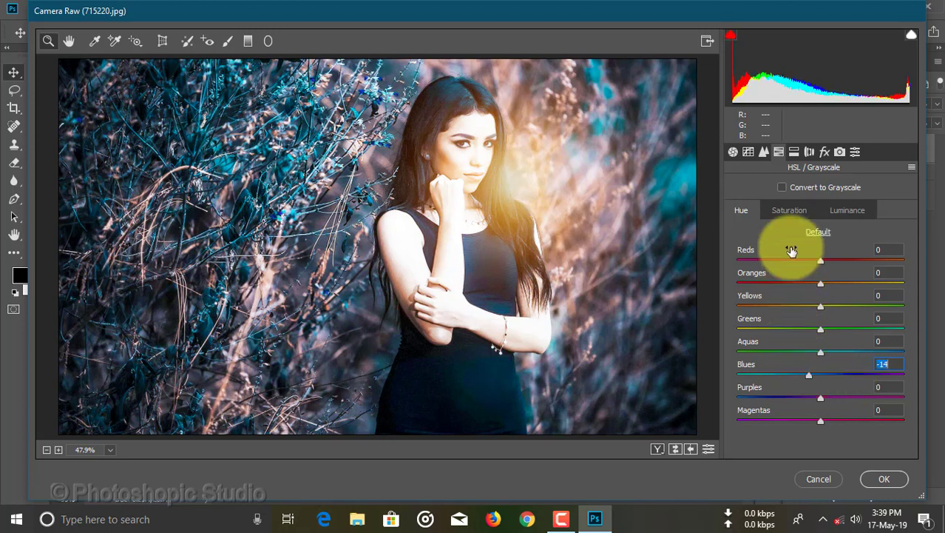
left_click(790, 211)
left_click_drag(820, 380, 841, 381)
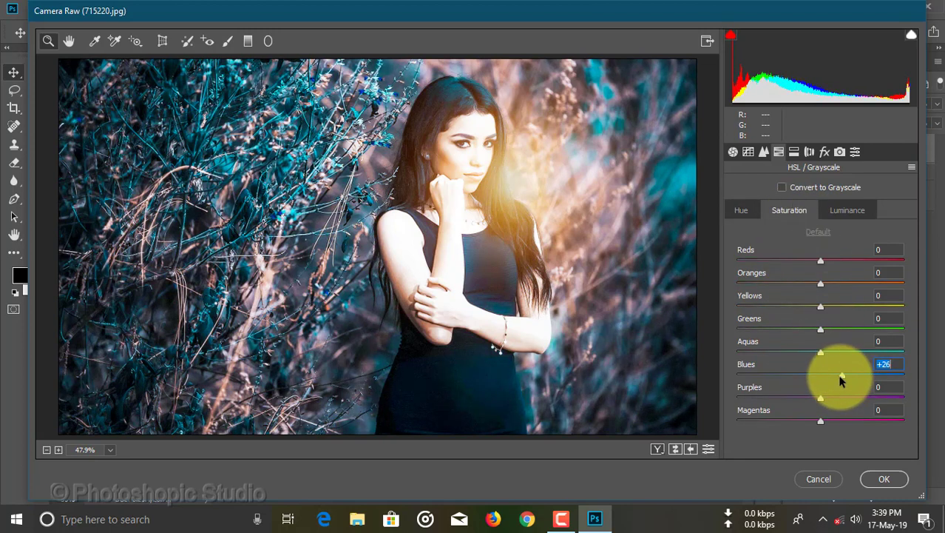
left_click(845, 212)
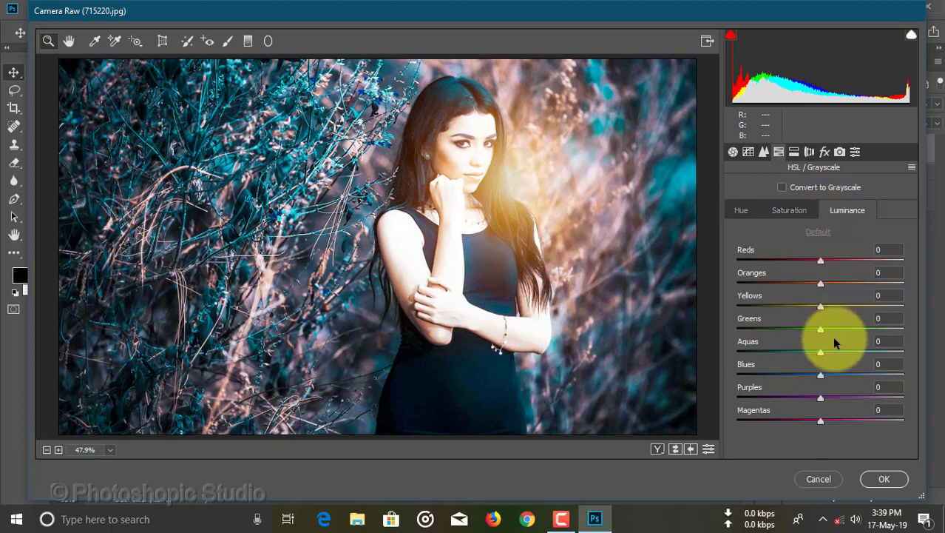
mouse_move(813, 377)
left_mouse_down()
mouse_move(782, 382)
mouse_move(814, 382)
left_mouse_up()
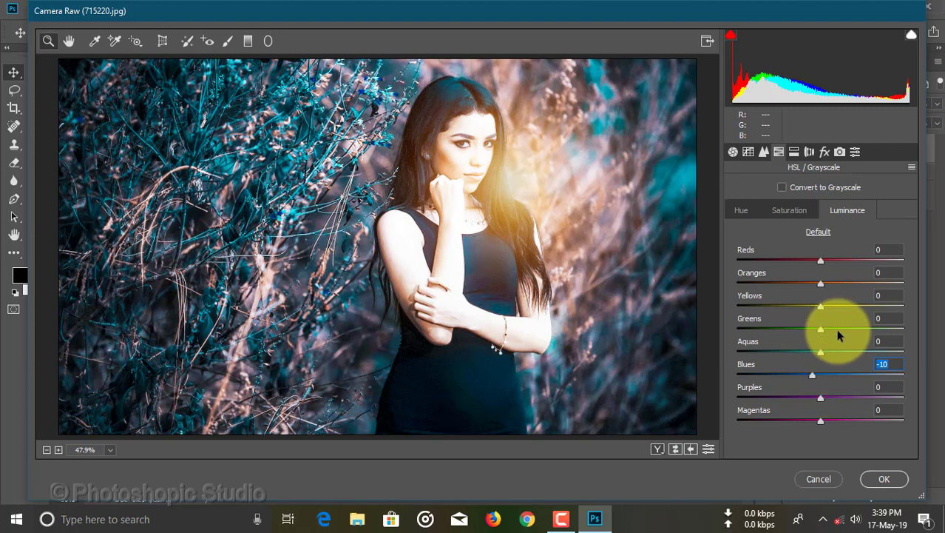
Adjust the Yellows to Luminance about +48, Saturation +17 and Hue -6, and apply the Camera Raw Filter
left_click_drag(821, 306, 853, 310)
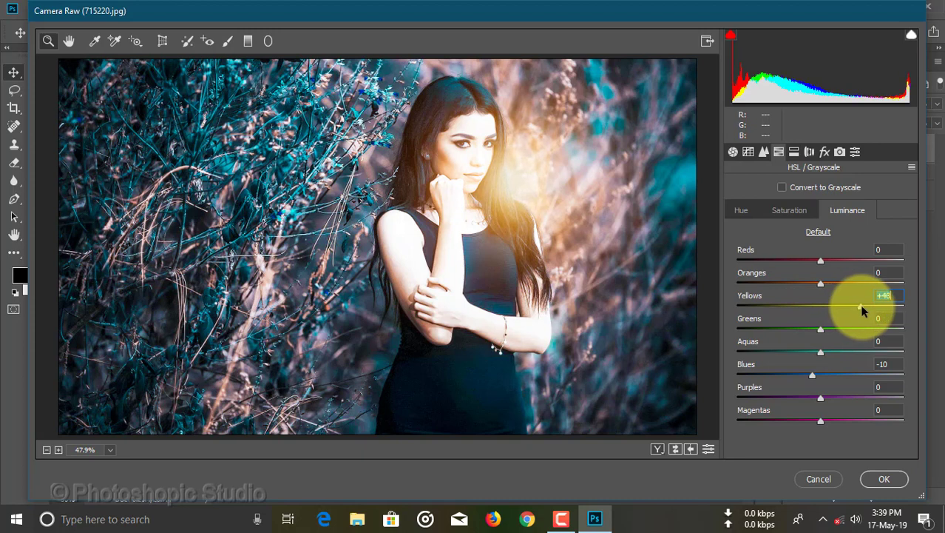
left_click(799, 212)
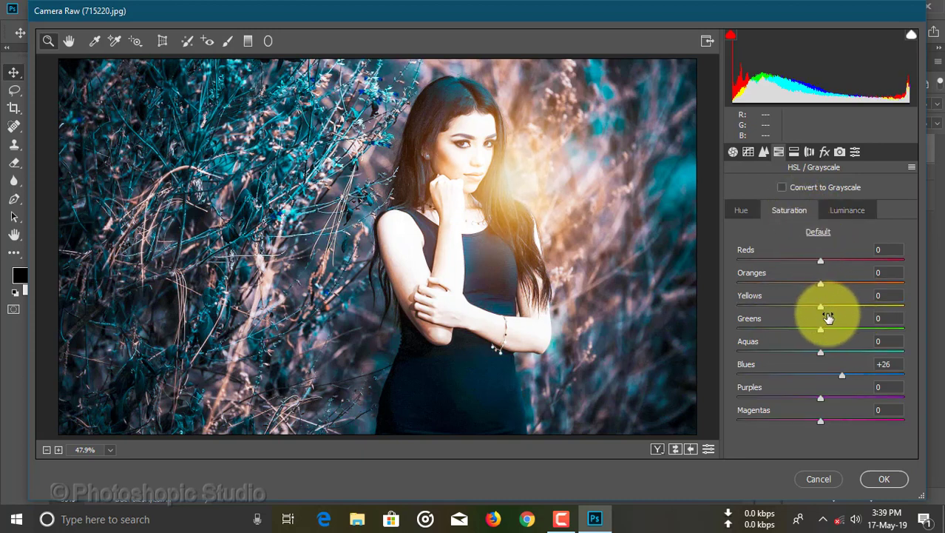
mouse_move(819, 311)
left_mouse_down()
mouse_move(844, 312)
mouse_move(834, 314)
left_mouse_up()
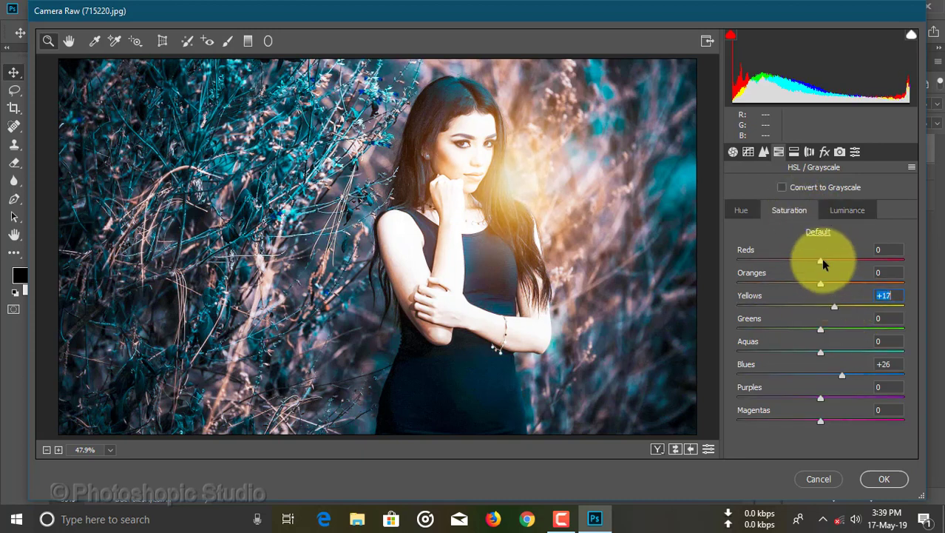
left_click(742, 211)
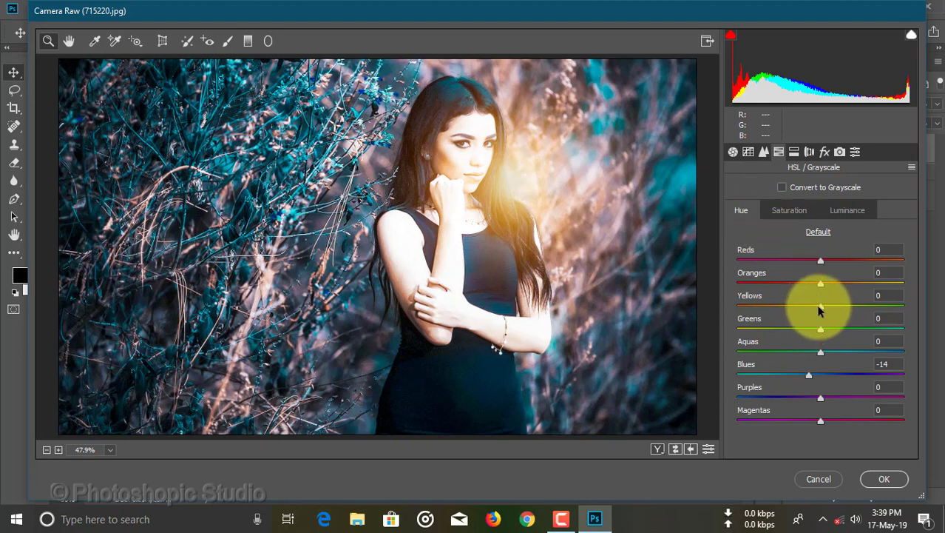
left_click_drag(820, 311, 814, 311)
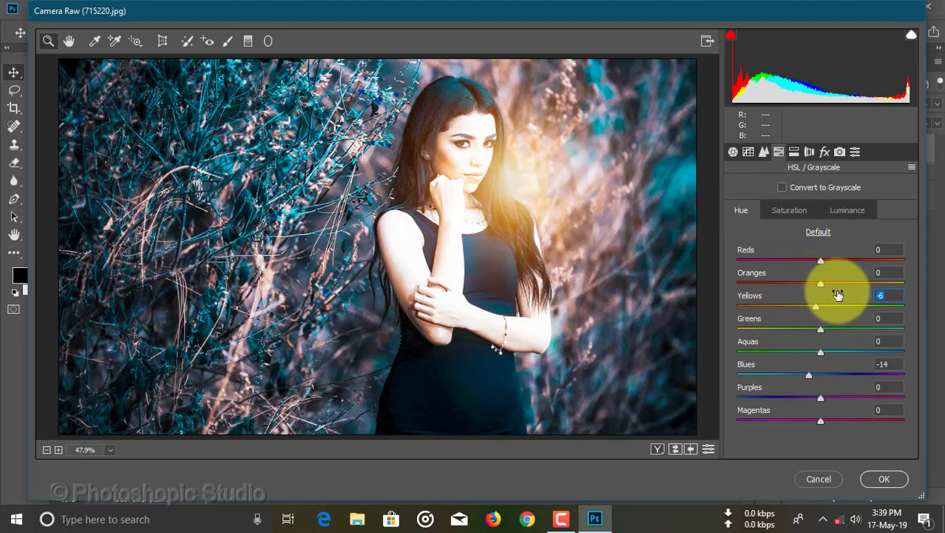
left_click(789, 211)
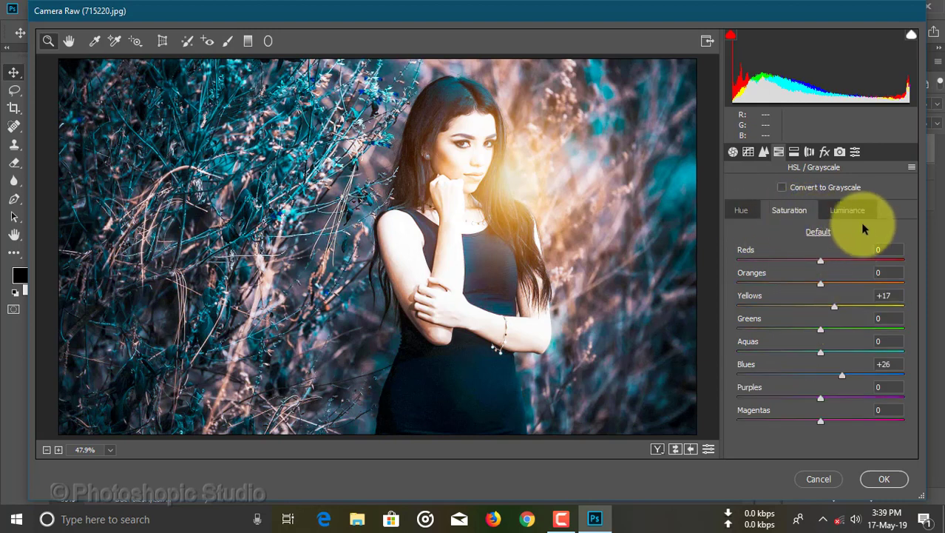
left_click(884, 479)
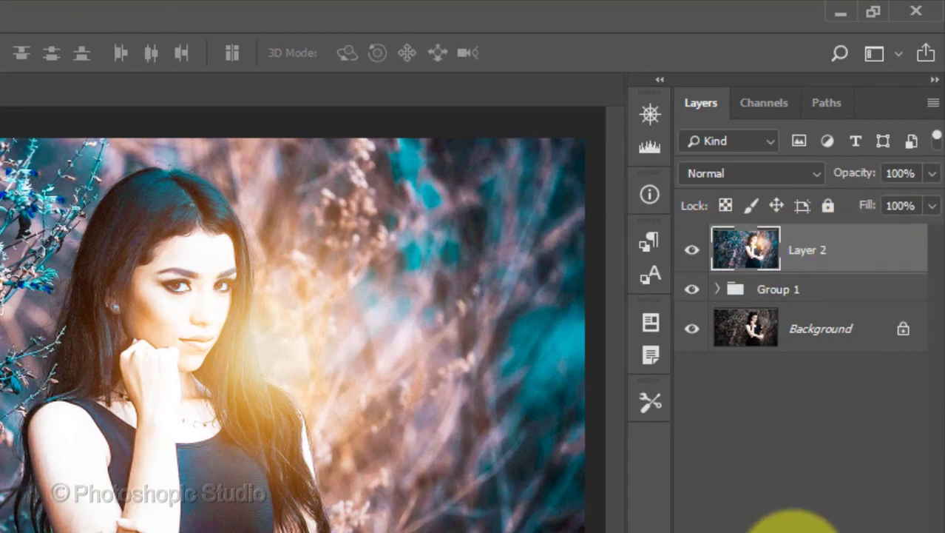
Duplicate Layer 2 and open the copy in Color Efex Pro 4 from the Nik Collection
key("ctrl+j")
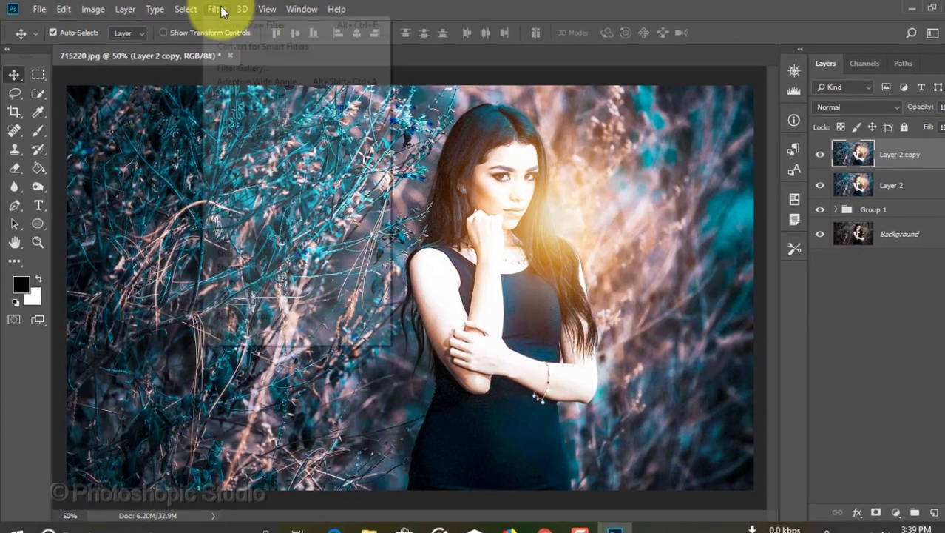
left_click(209, 9)
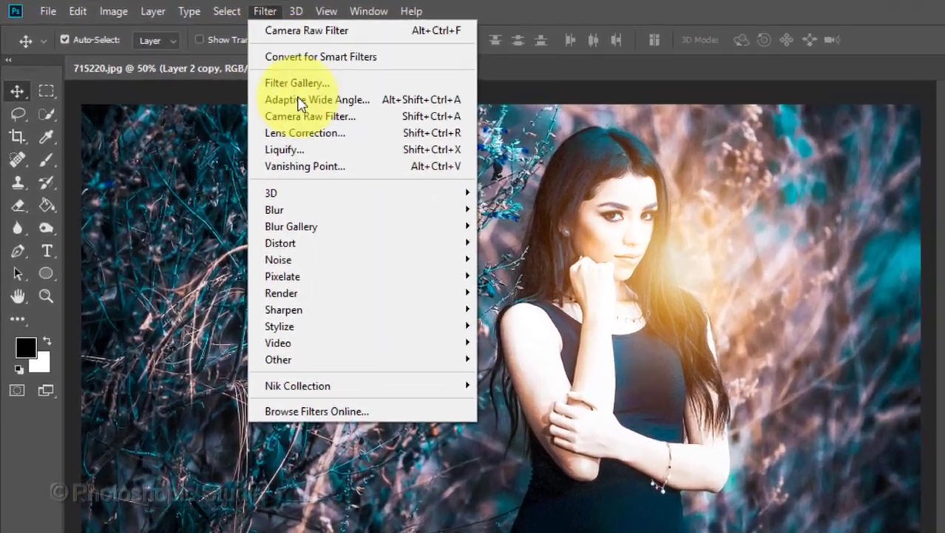
mouse_move(386, 404)
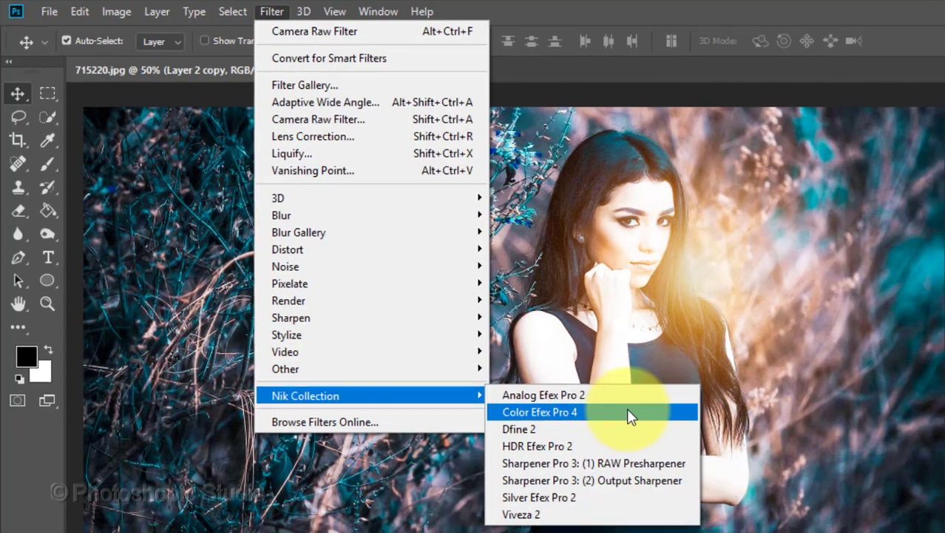
left_click(629, 415)
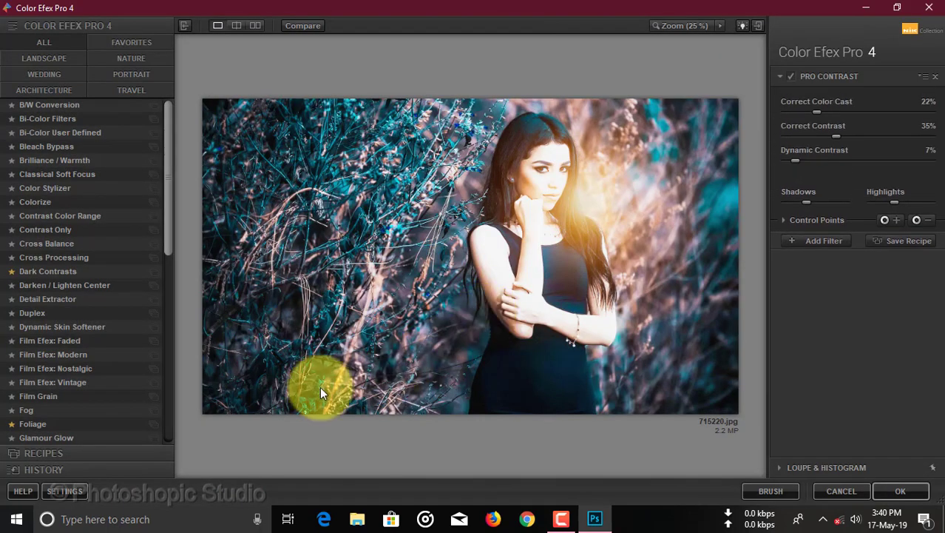
Choose the Indian Summer filter with Method 4 and Enhance Foliage at 4%
scroll(174, 263, "down", 2)
left_click_drag(174, 263, 181, 374)
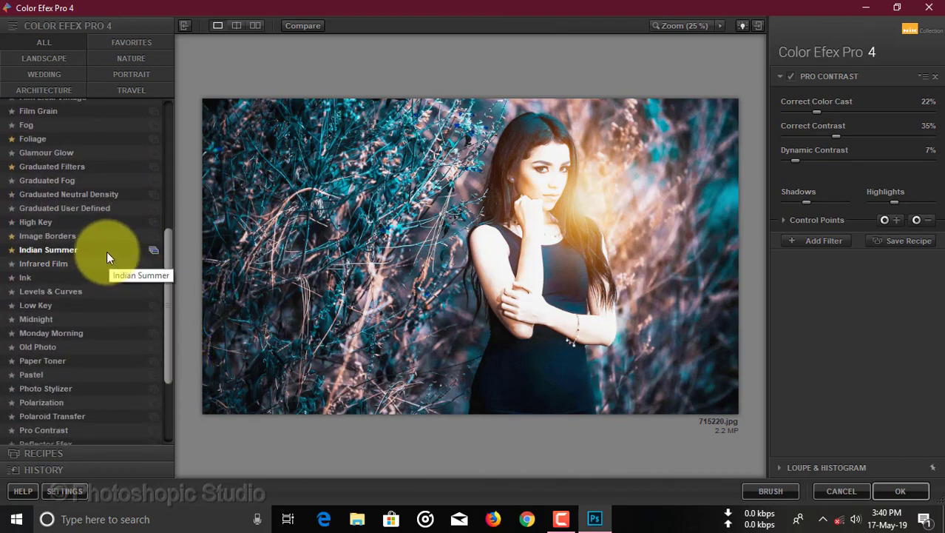
left_click(88, 250)
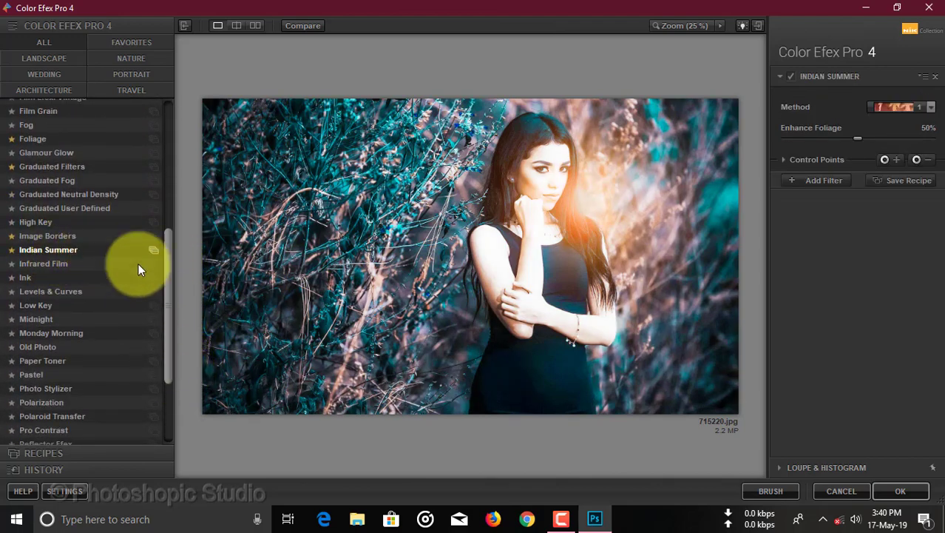
left_click(930, 107)
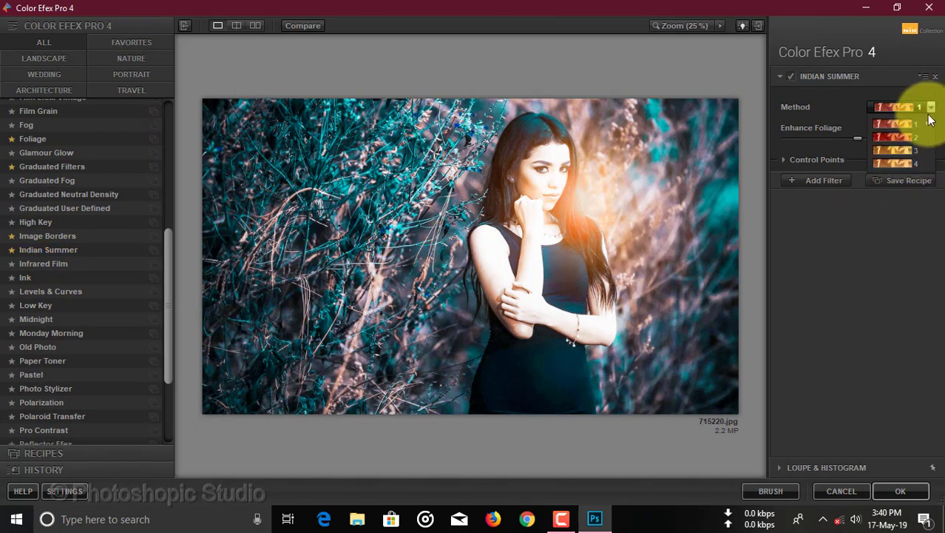
left_click(919, 163)
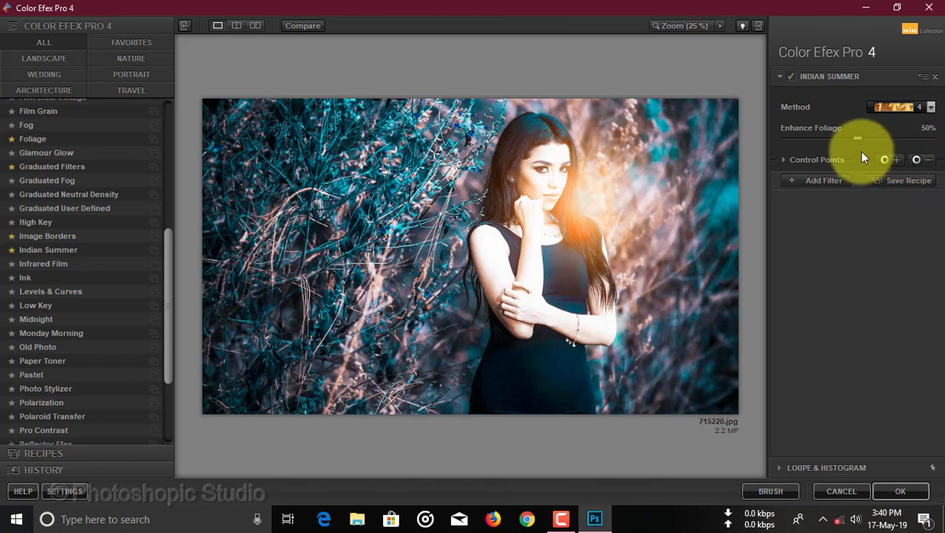
left_click_drag(858, 140, 799, 148)
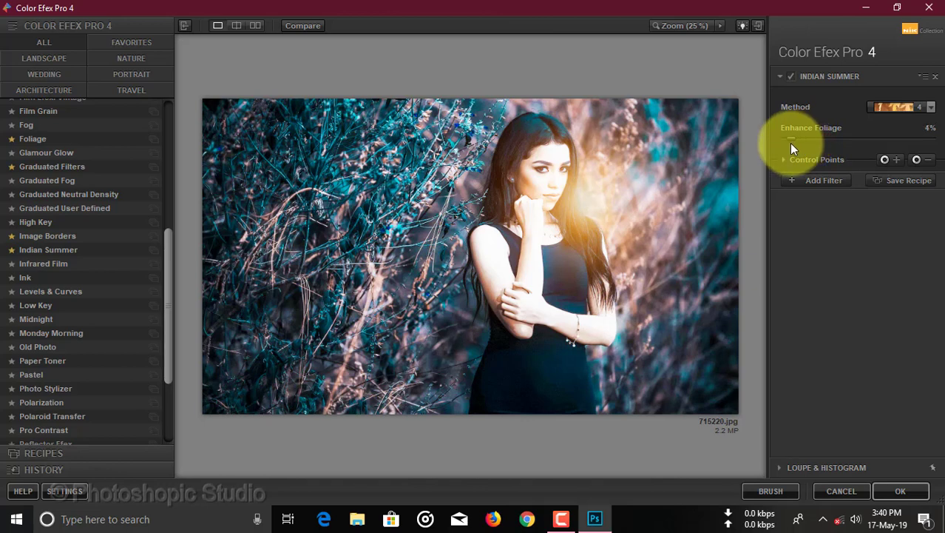
Add a Vignette: Blur filter to the stack with Type 3, Size 0% and Opacity 44%
left_click(821, 183)
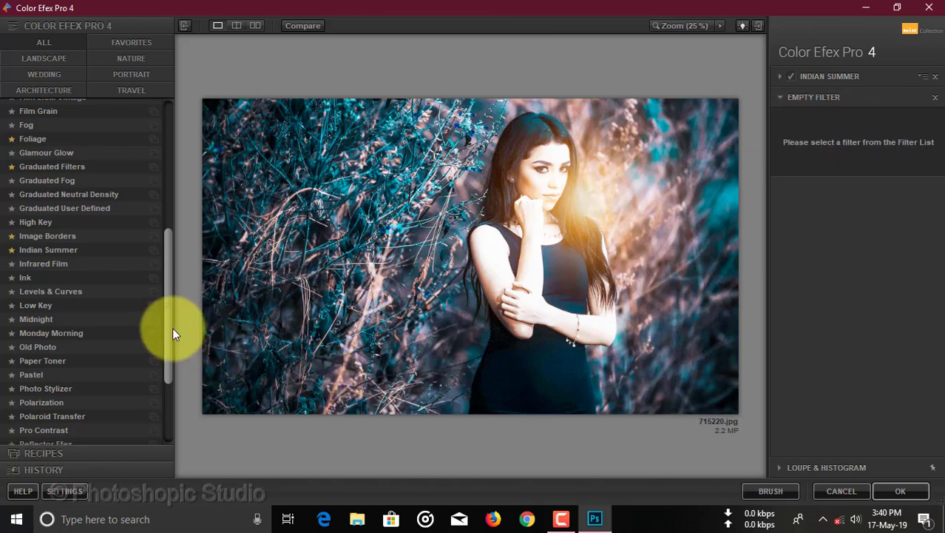
left_click_drag(169, 326, 162, 405)
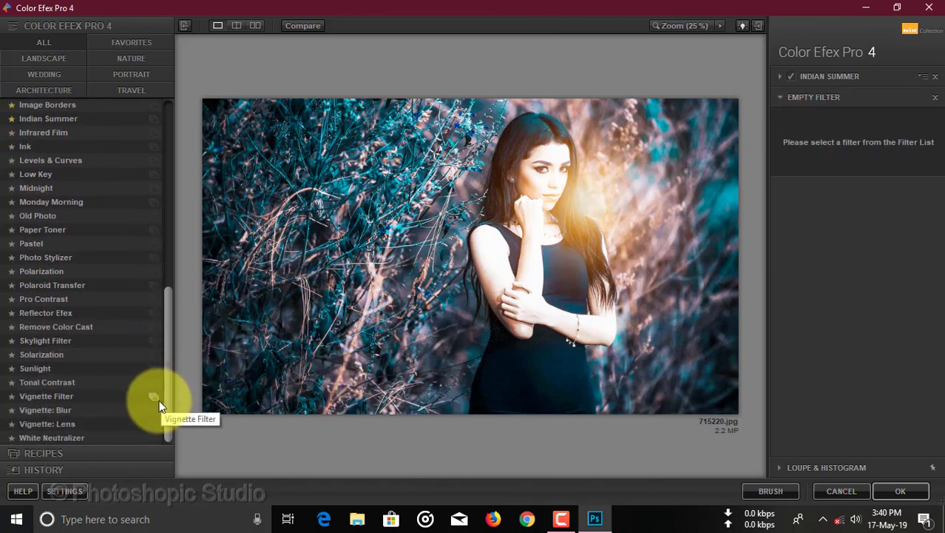
left_click(83, 409)
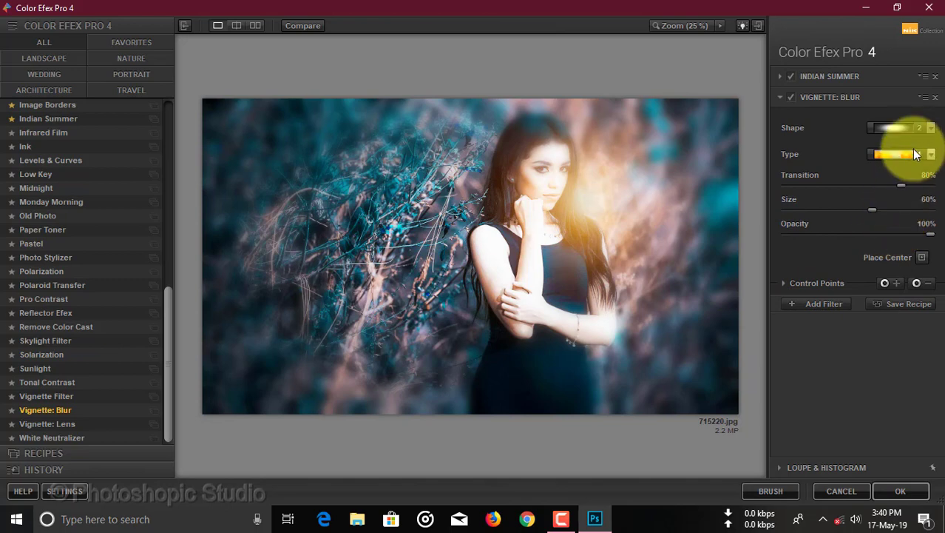
left_click(932, 154)
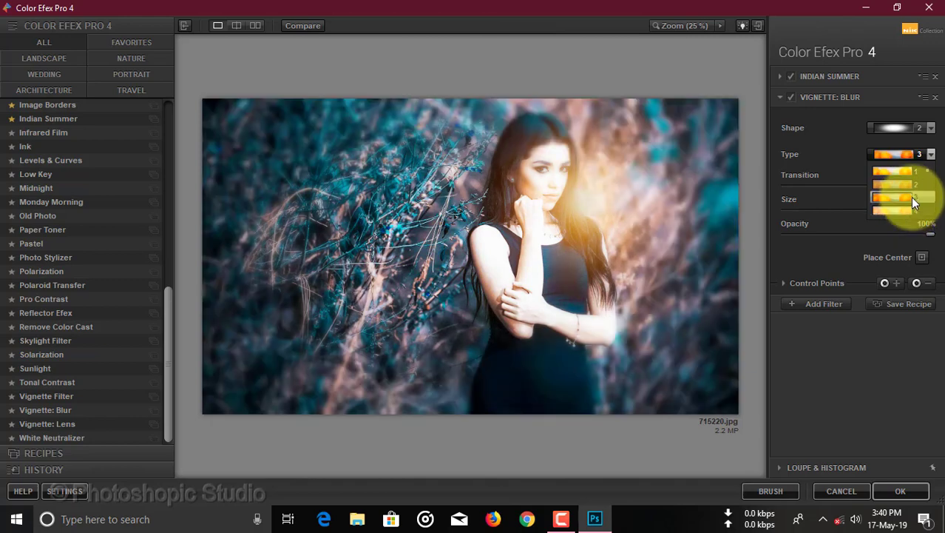
left_click(913, 198)
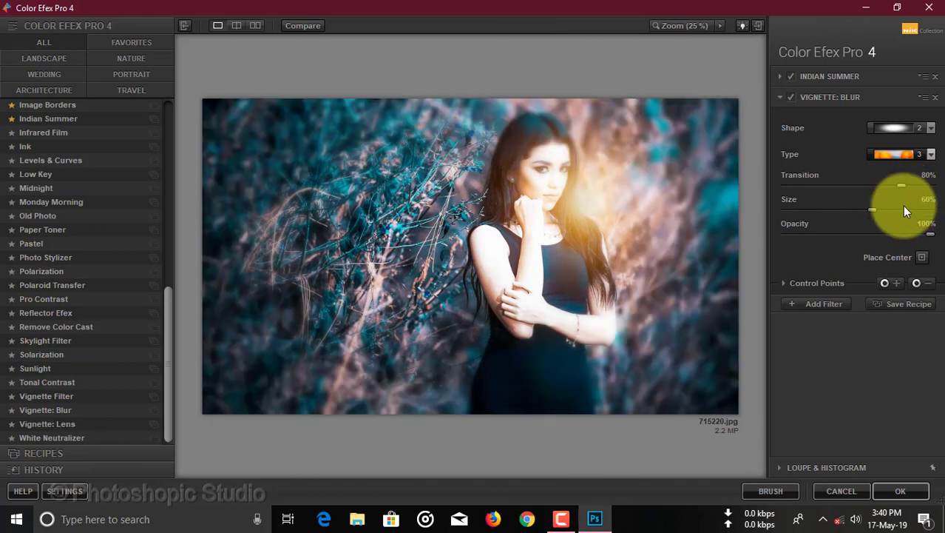
left_click_drag(878, 211, 779, 219)
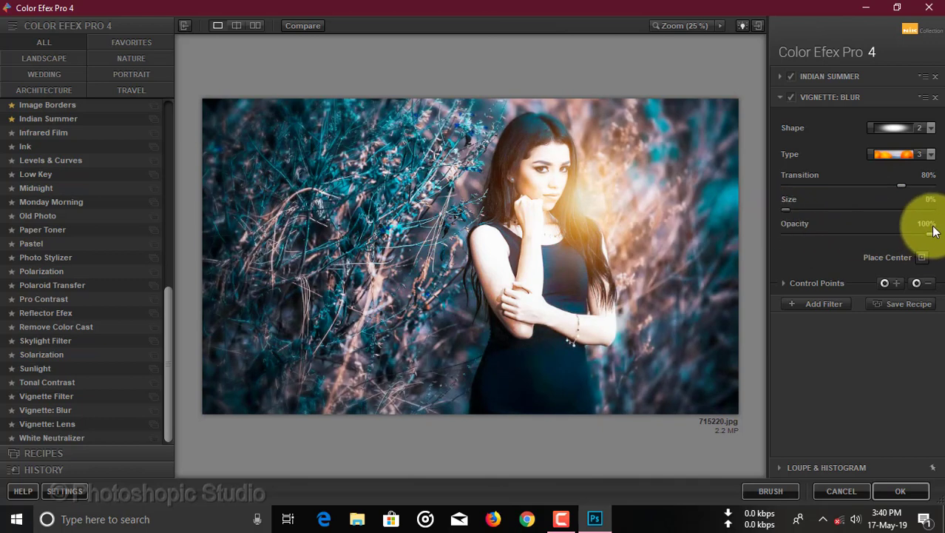
left_click_drag(933, 232, 852, 240)
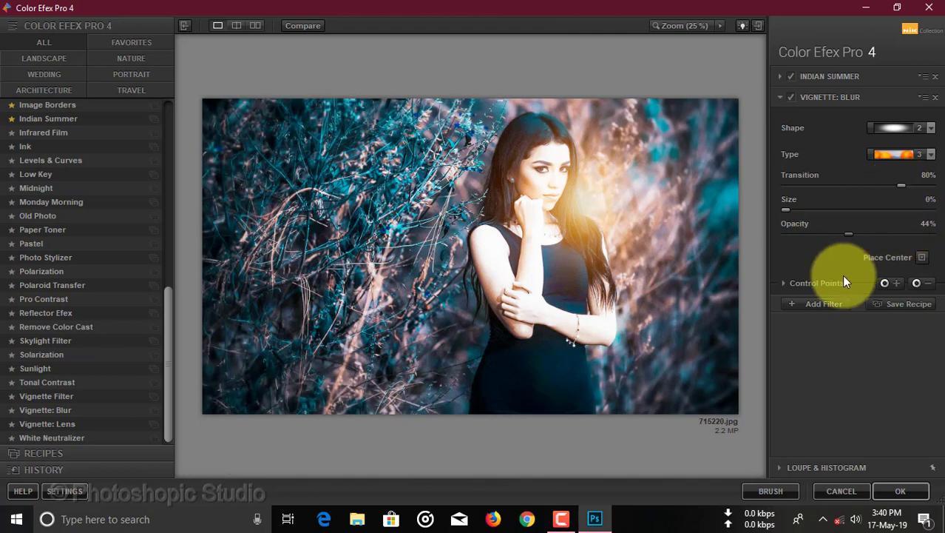
Add a Vignette Filter to the stack and choose Shape 2 for it
left_click(825, 304)
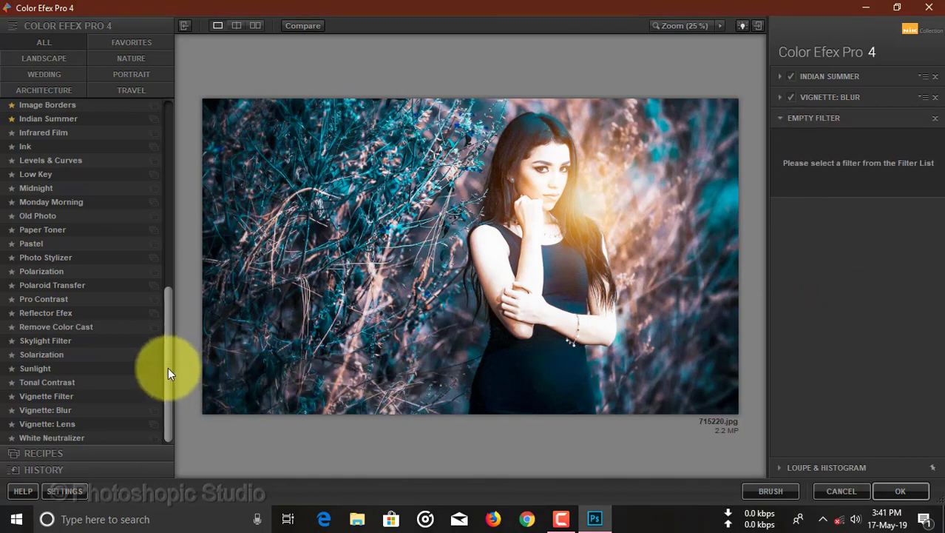
left_click(77, 395)
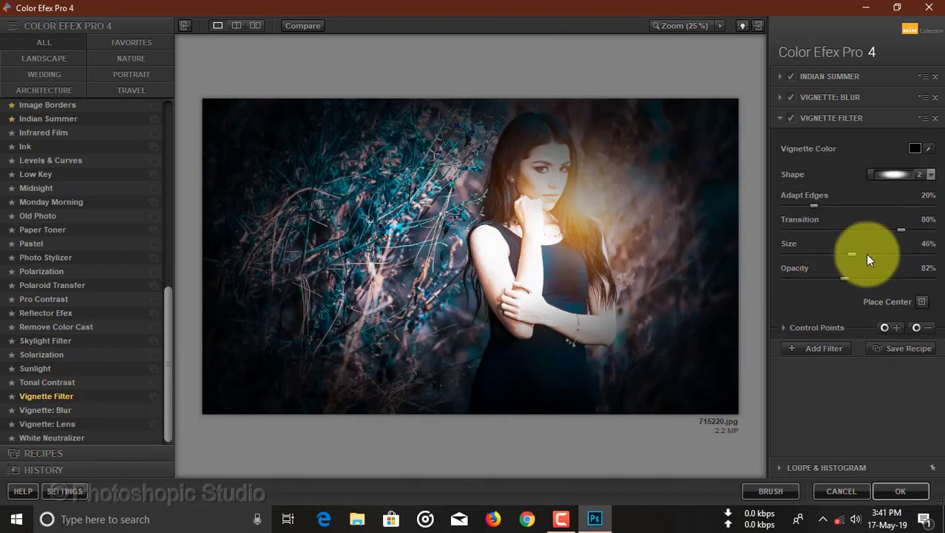
left_click(929, 174)
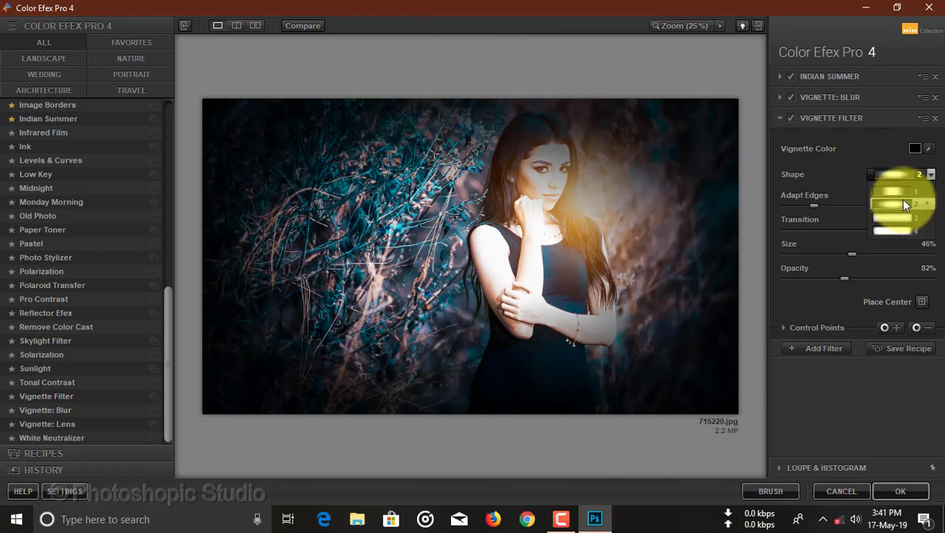
left_click(902, 199)
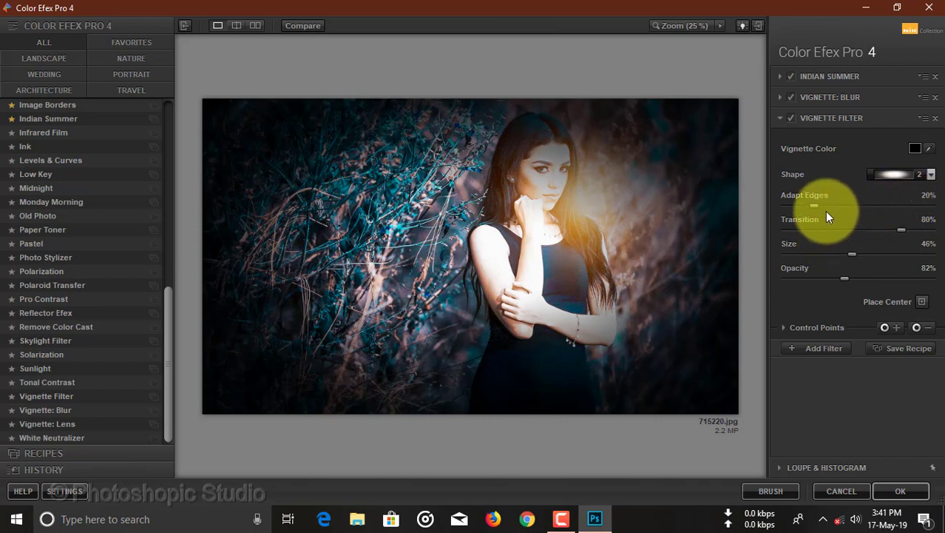
Set the Vignette Filter's Adapt Edges to 3%, Opacity to 9% and Size to 22%, lower its Transition, and apply the filter stack
left_click_drag(810, 202, 790, 212)
left_click_drag(845, 277, 791, 282)
left_click_drag(850, 254, 821, 258)
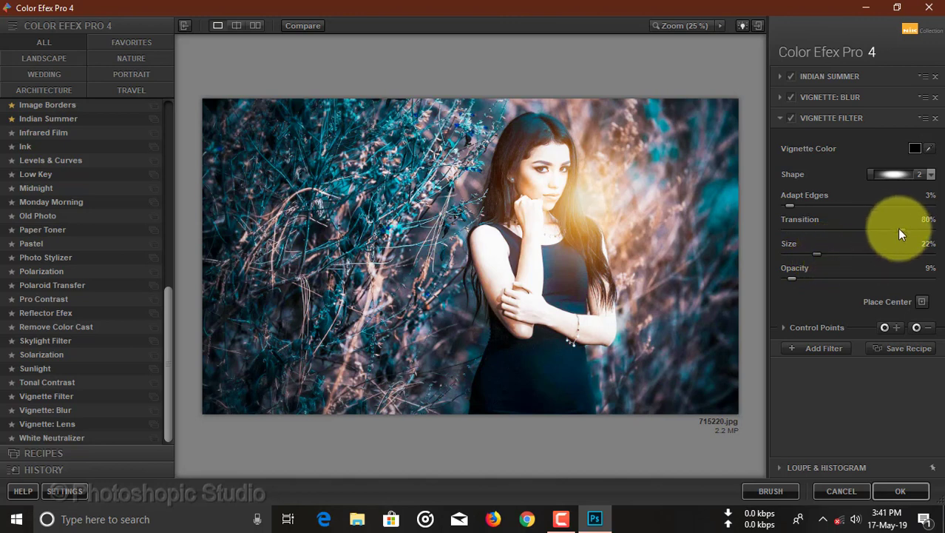
left_click_drag(899, 229, 833, 238)
left_click(835, 346)
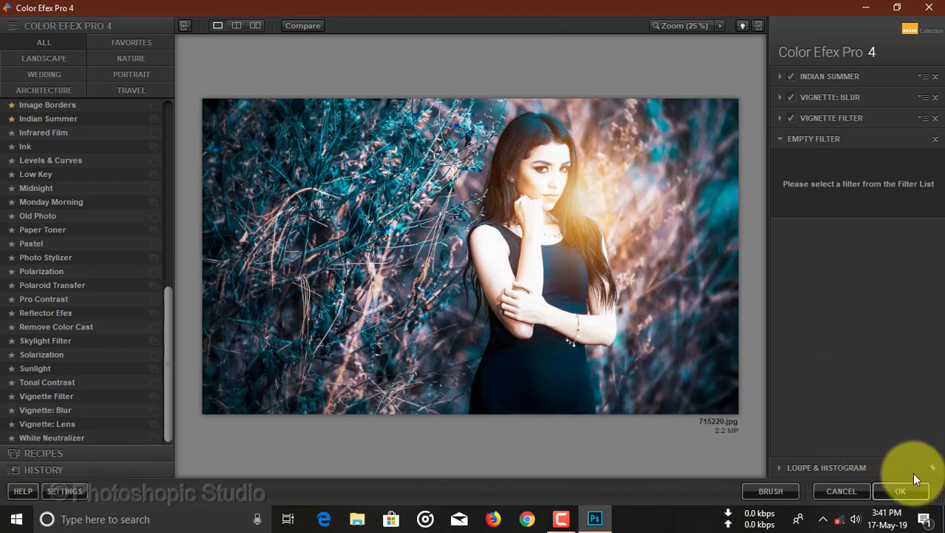
left_click(918, 497)
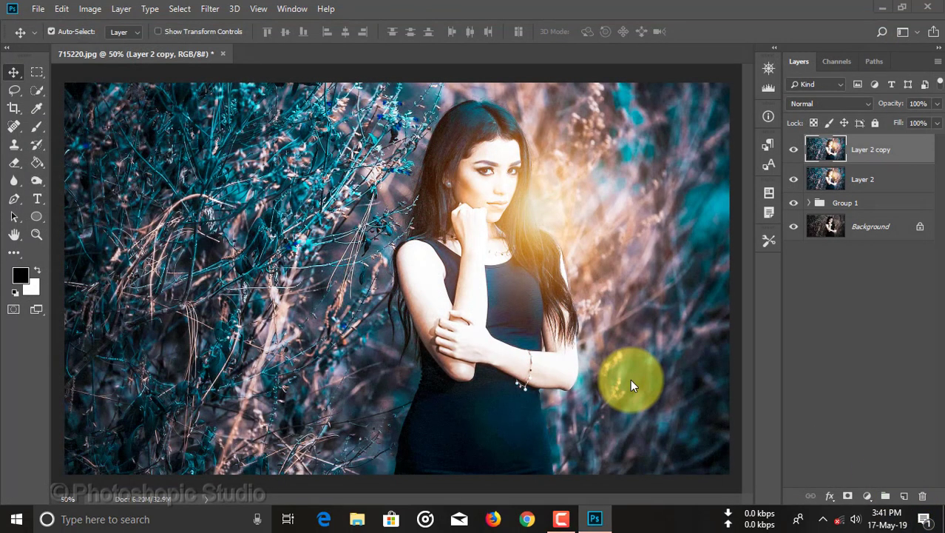